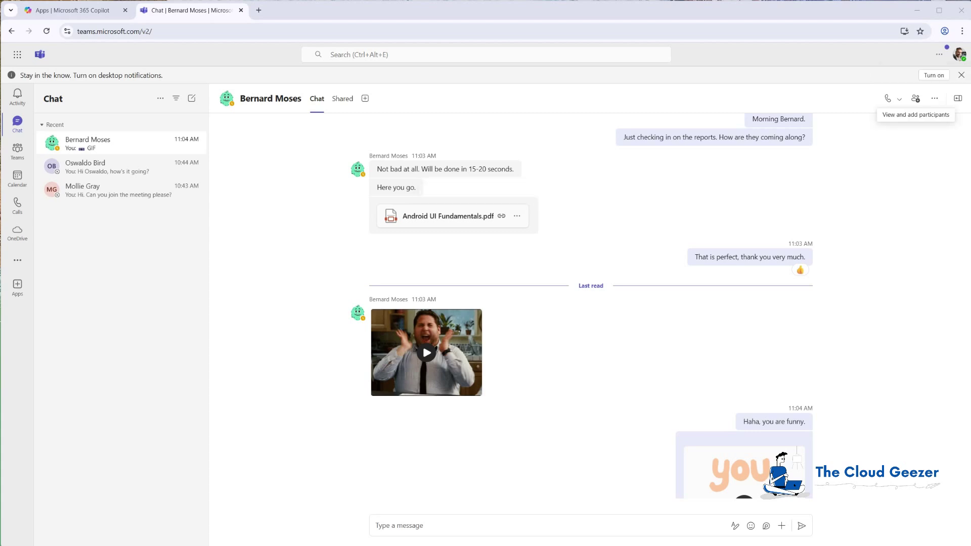
Check which account is signed in to Teams, then close the profile card
{"action": "left_click", "coordinate": [960, 54]}
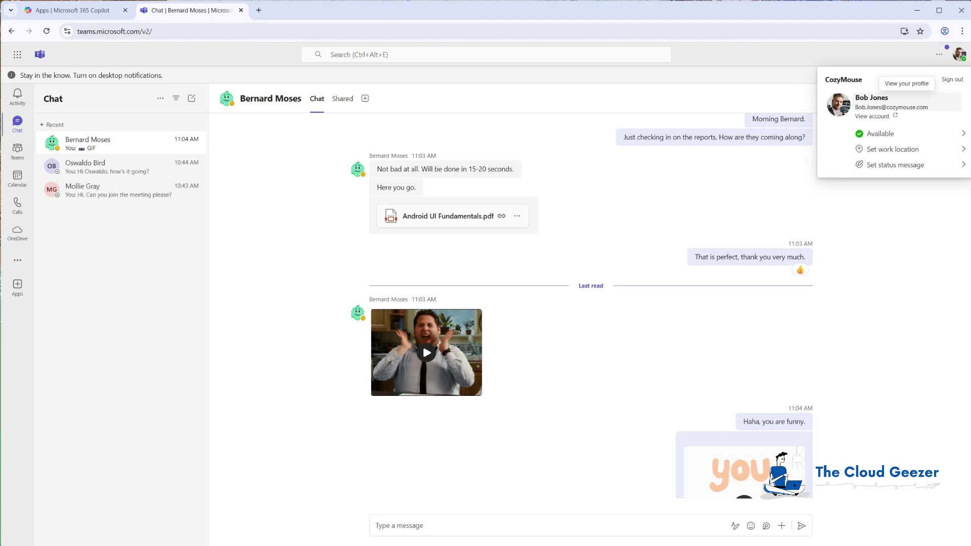
{"action": "key", "text": "Escape"}
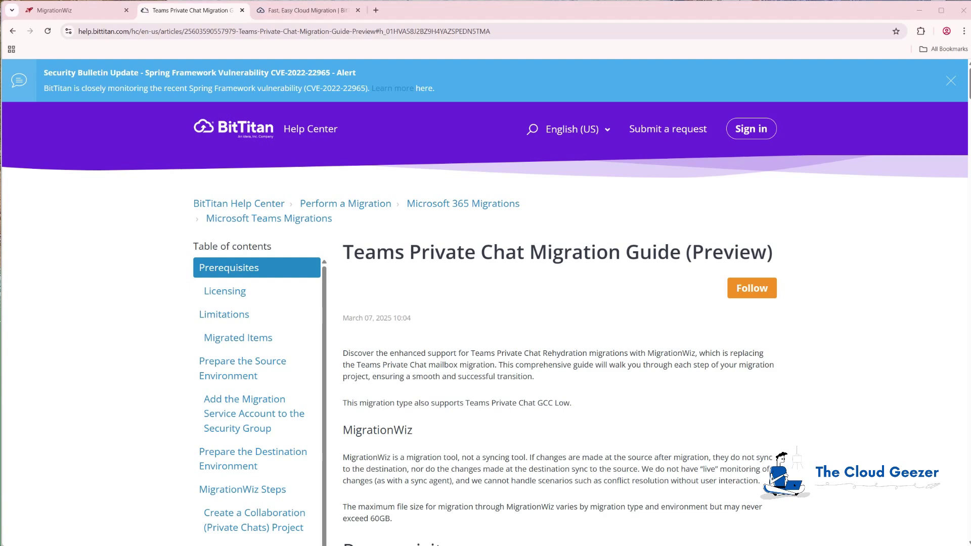
Read the Teams Private Chat Migration Guide's prerequisites, licensing, limitations, migrated items and source environment preparation sections
{"action": "scroll", "coordinate": [484, 302], "scroll_direction": "down", "scroll_amount": 2}
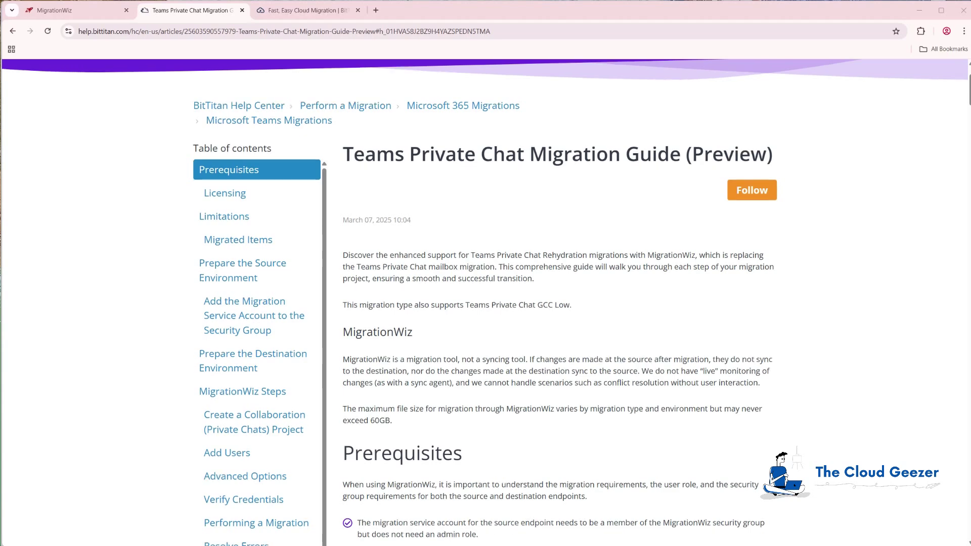
{"action": "scroll", "coordinate": [557, 303], "scroll_direction": "down", "scroll_amount": 5}
{"action": "scroll", "coordinate": [556, 304], "scroll_direction": "down", "scroll_amount": 5}
{"action": "scroll", "coordinate": [557, 303], "scroll_direction": "down", "scroll_amount": 3}
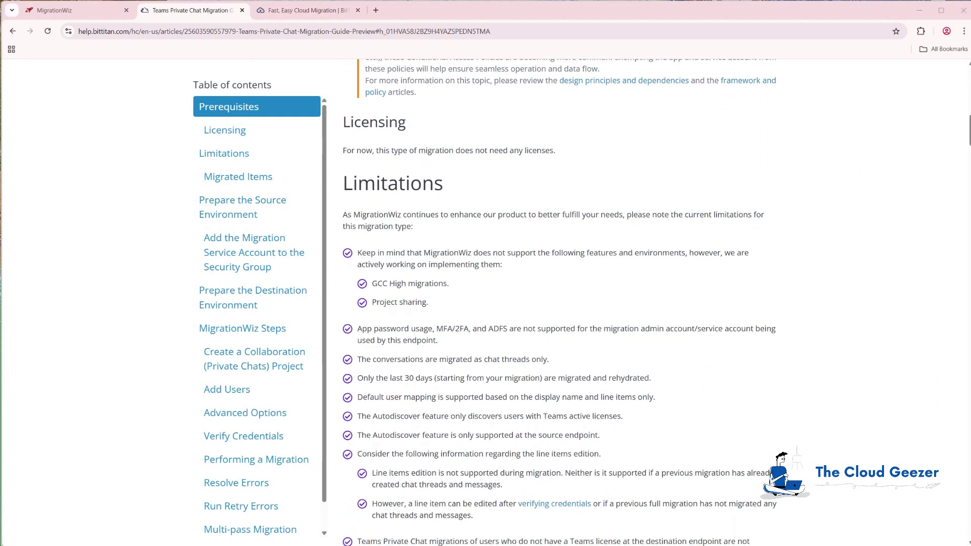
{"action": "scroll", "coordinate": [556, 304], "scroll_direction": "down", "scroll_amount": 7}
{"action": "scroll", "coordinate": [556, 304], "scroll_direction": "down", "scroll_amount": 5}
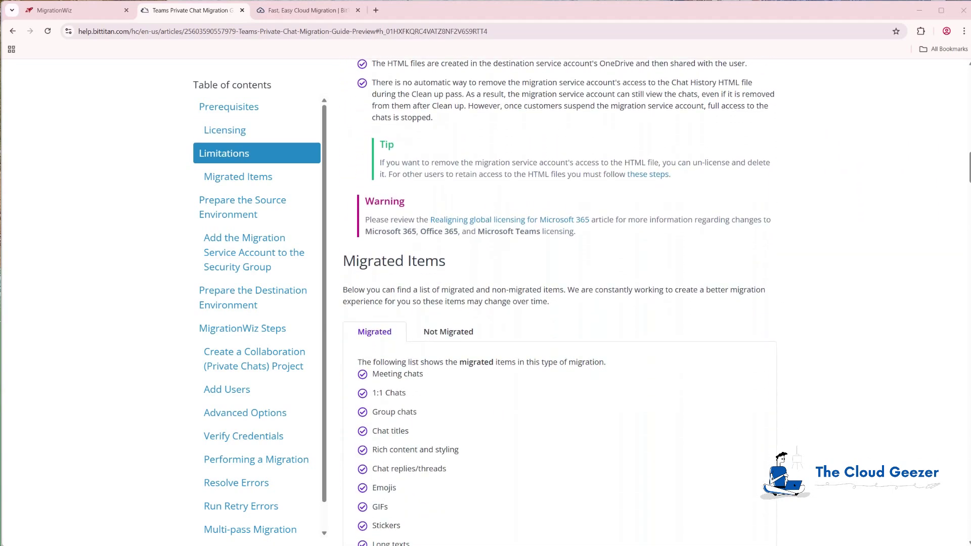
{"action": "scroll", "coordinate": [556, 304], "scroll_direction": "down", "scroll_amount": 3}
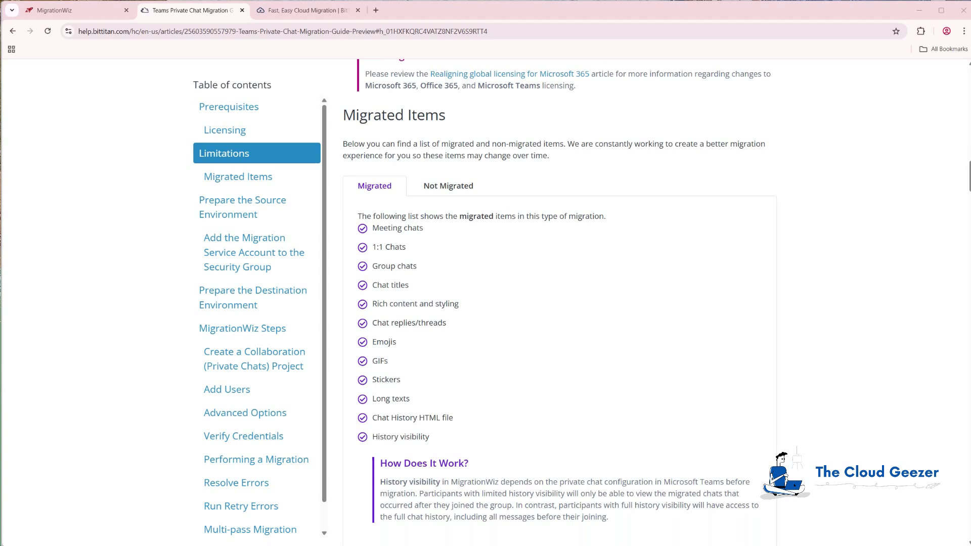
{"action": "scroll", "coordinate": [556, 303], "scroll_direction": "down", "scroll_amount": 2}
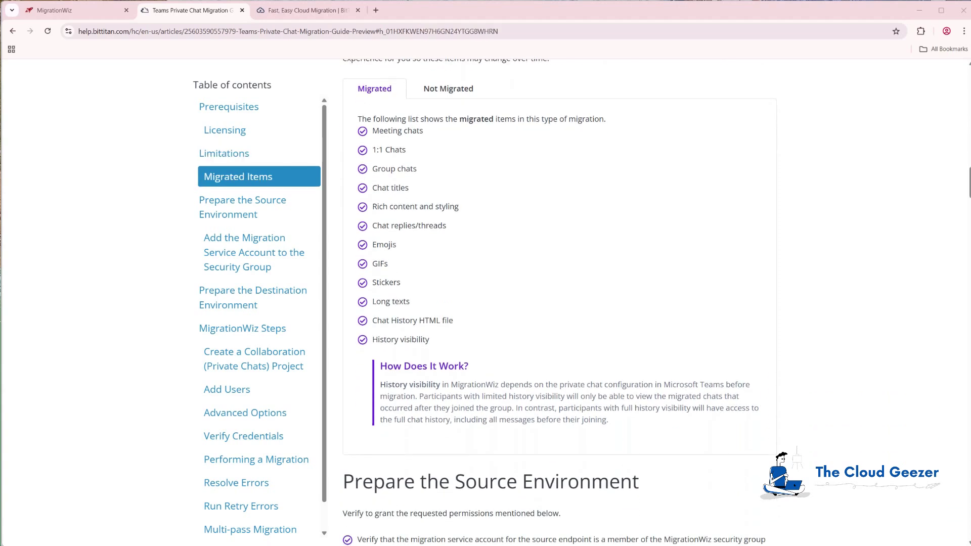
{"action": "scroll", "coordinate": [556, 304], "scroll_direction": "down", "scroll_amount": 1}
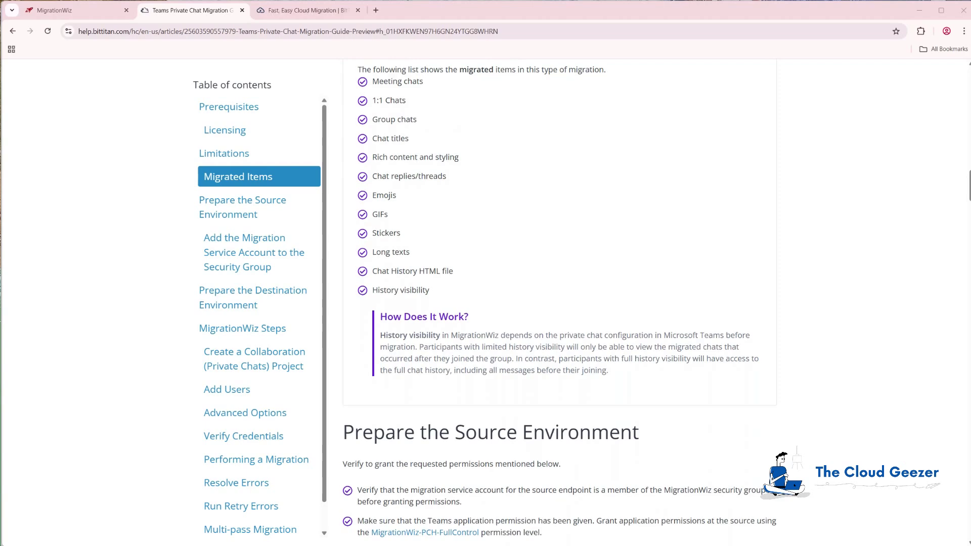
{"action": "scroll", "coordinate": [557, 303], "scroll_direction": "down", "scroll_amount": 6}
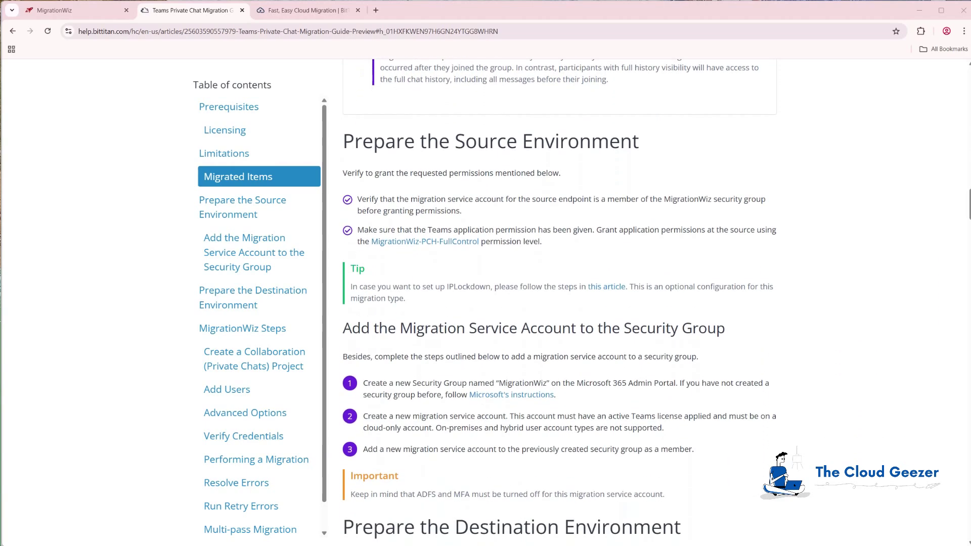
{"action": "scroll", "coordinate": [557, 304], "scroll_direction": "down", "scroll_amount": 1}
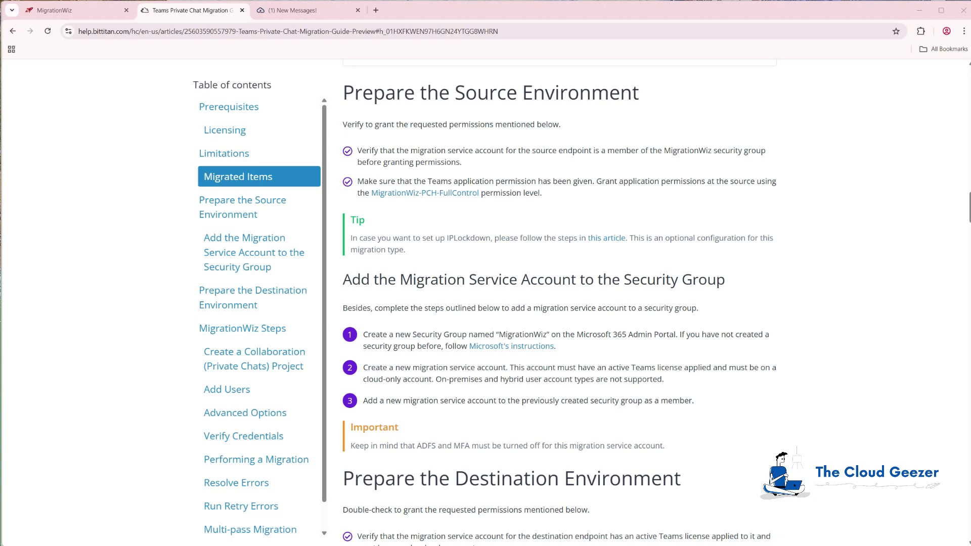
Copy the guide's MigrationWiz-PCH-FullControl link address and open it in a new tab of the source tenant's admin browser
{"action": "right_click", "coordinate": [445, 195]}
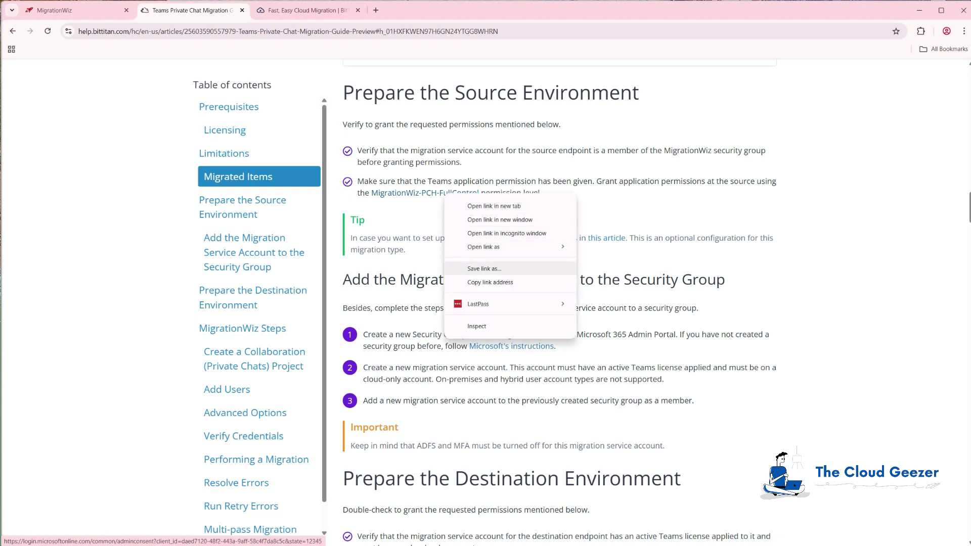
{"action": "left_click", "coordinate": [490, 282]}
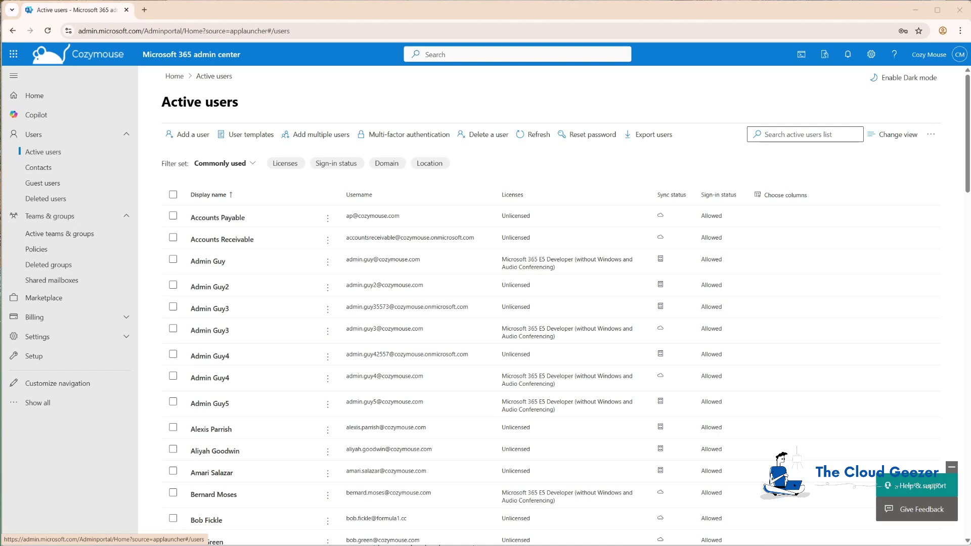
{"action": "key", "text": "ctrl+t"}
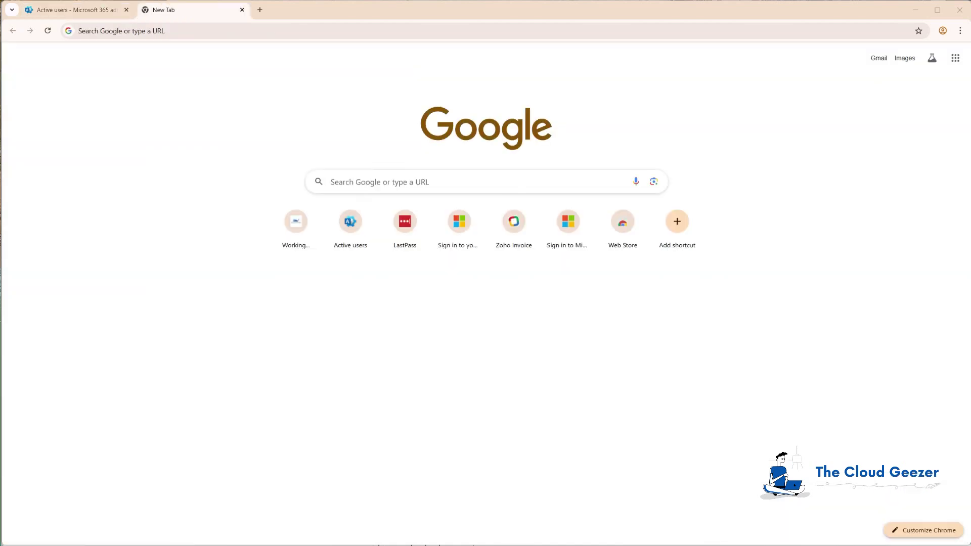
{"action": "right_click", "coordinate": [161, 31]}
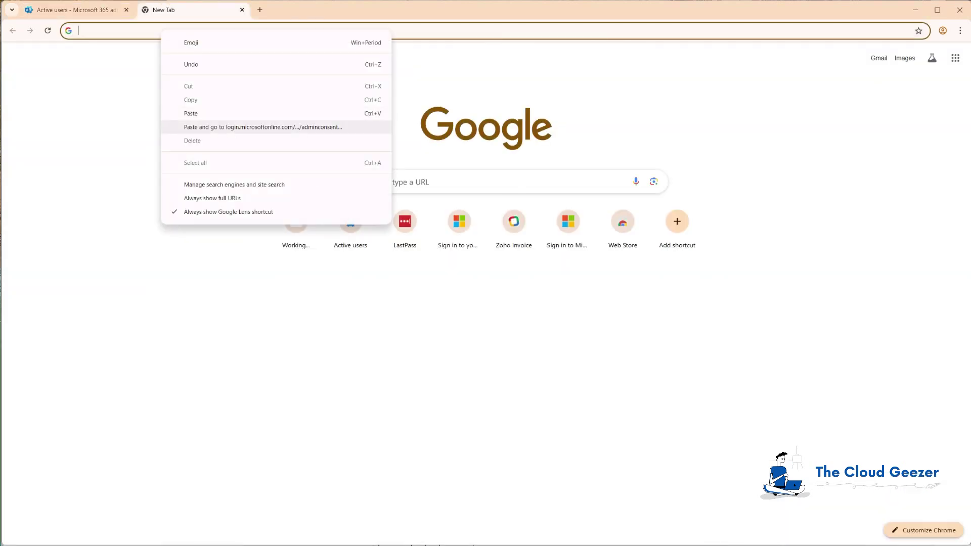
{"action": "left_click", "coordinate": [243, 127]}
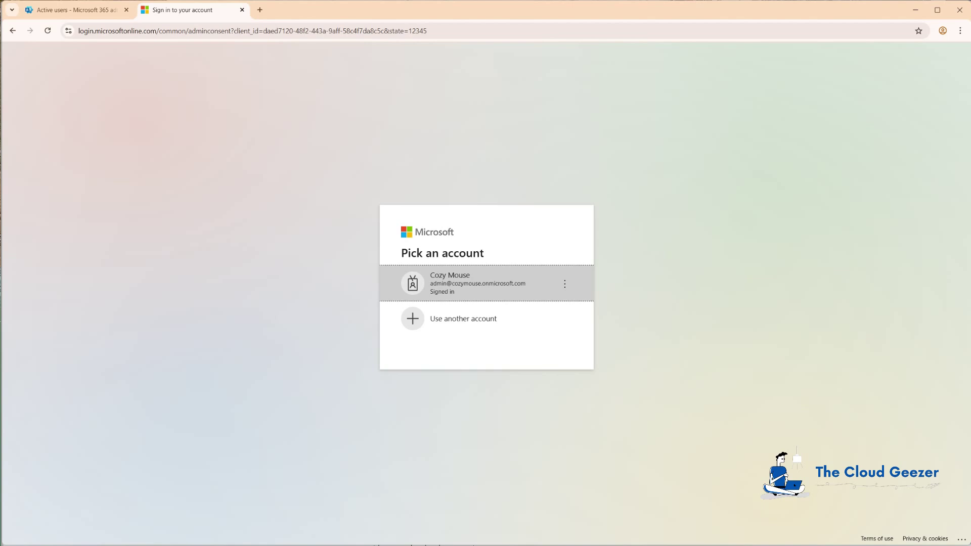
Grant the MigrationWiz-PCH-FullControl permissions with the signed-in source admin account and accept all cookies on the BitTitan site
{"action": "left_click", "coordinate": [478, 283]}
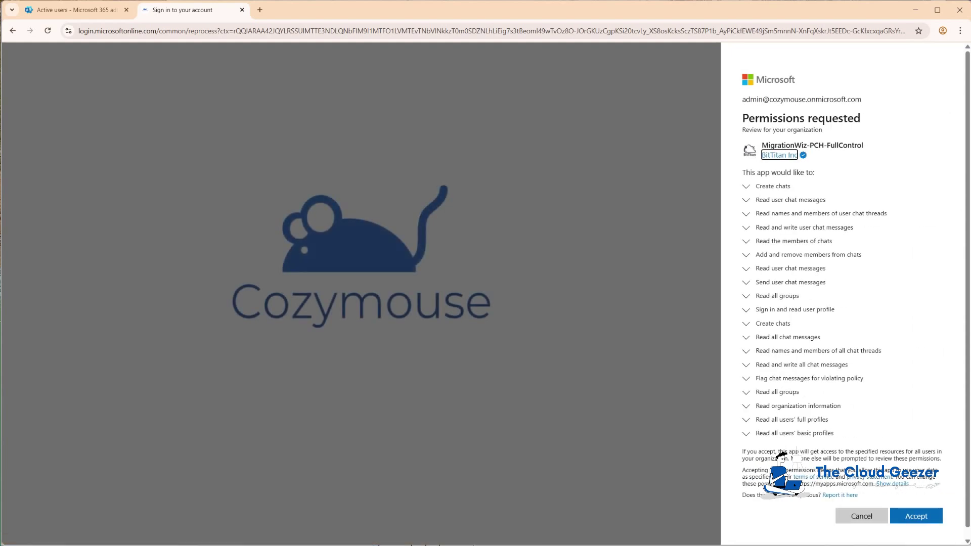
{"action": "left_click", "coordinate": [916, 516]}
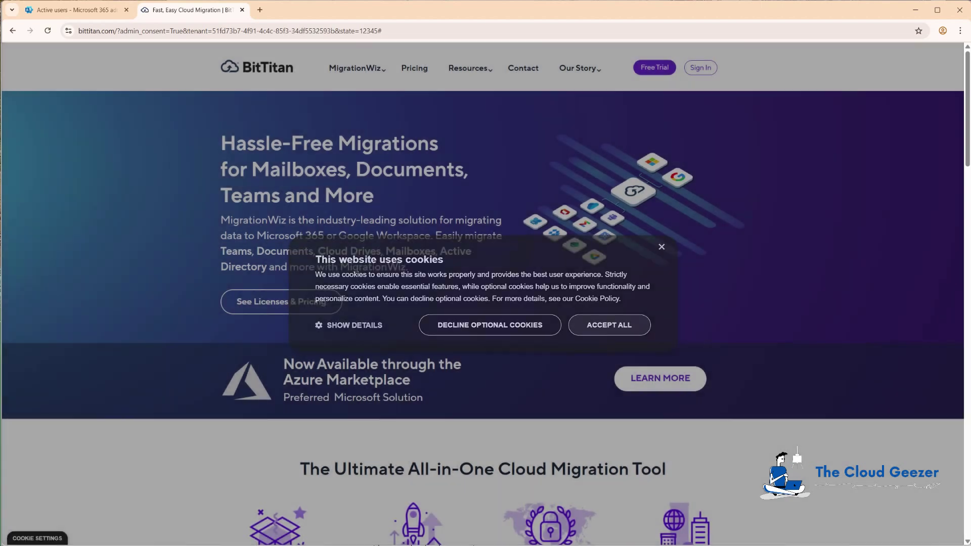
{"action": "left_click", "coordinate": [609, 325]}
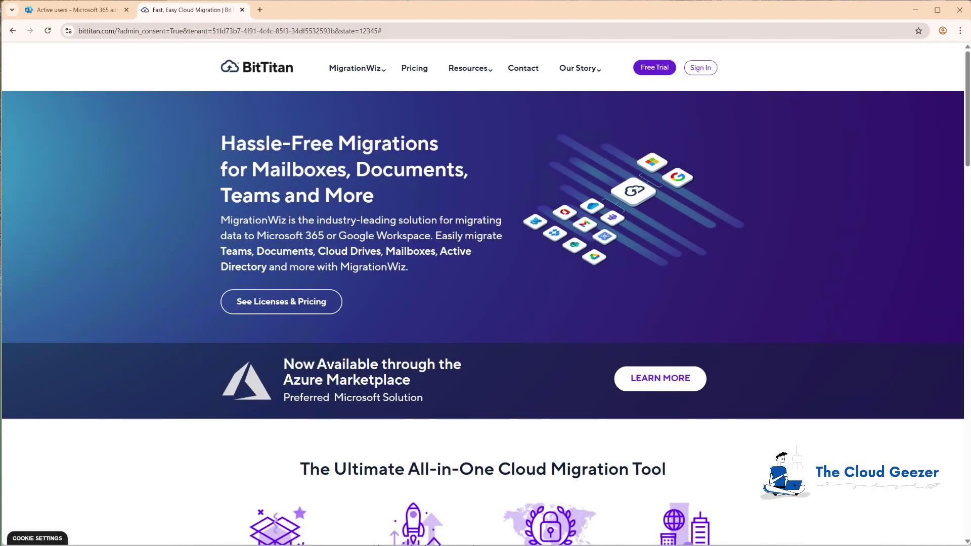
From the source tenant's Microsoft 365 admin center, go to the Entra admin center and display its enterprise applications
{"action": "left_click", "coordinate": [76, 9]}
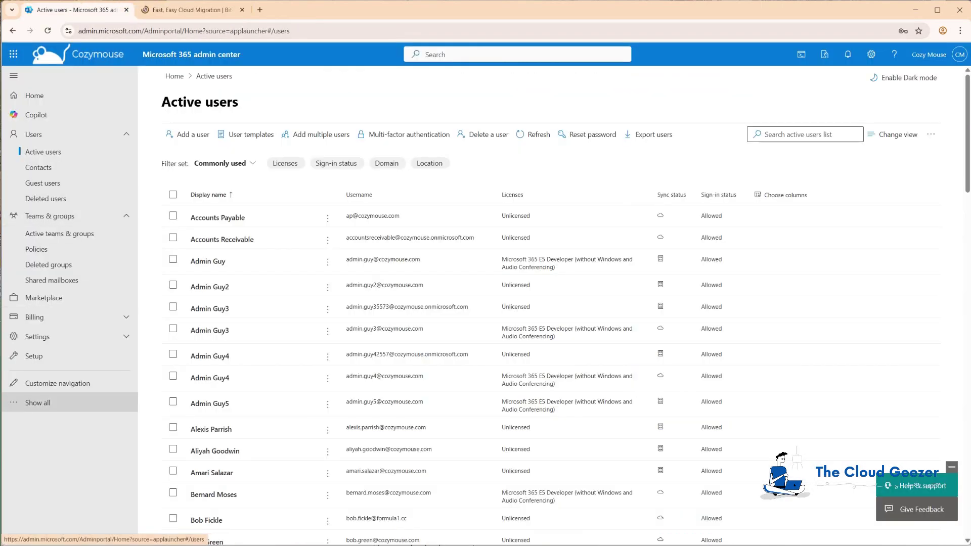
{"action": "left_click", "coordinate": [38, 402]}
{"action": "scroll", "coordinate": [50, 456], "scroll_direction": "down", "scroll_amount": 3}
{"action": "left_click", "coordinate": [37, 413]}
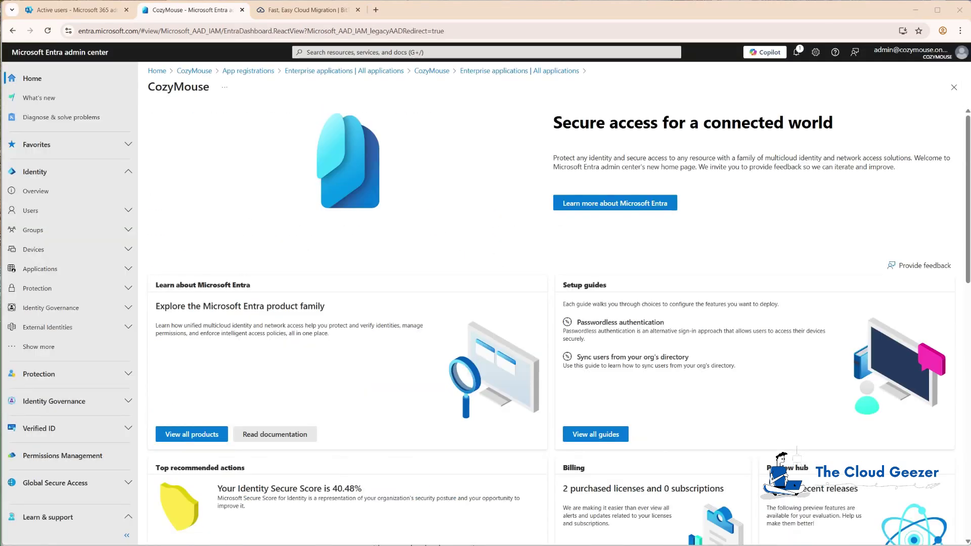
{"action": "left_click", "coordinate": [40, 268]}
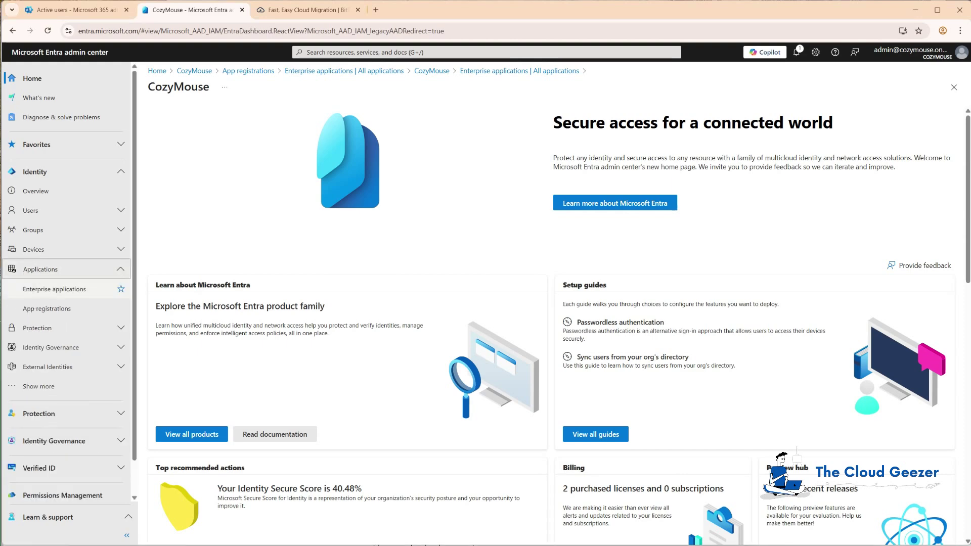
{"action": "left_click", "coordinate": [54, 289]}
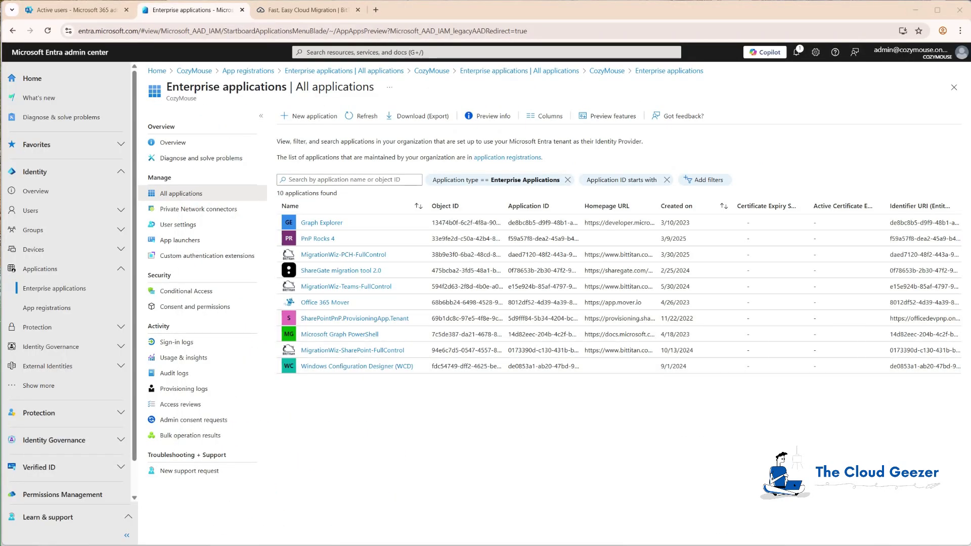
Return to the source tenant's active users and look through the list for the migration service account and its license
{"action": "left_click", "coordinate": [76, 10]}
{"action": "scroll", "coordinate": [311, 307], "scroll_direction": "down", "scroll_amount": 1}
{"action": "scroll", "coordinate": [310, 307], "scroll_direction": "down", "scroll_amount": 8}
{"action": "scroll", "coordinate": [310, 127], "scroll_direction": "down", "scroll_amount": 9}
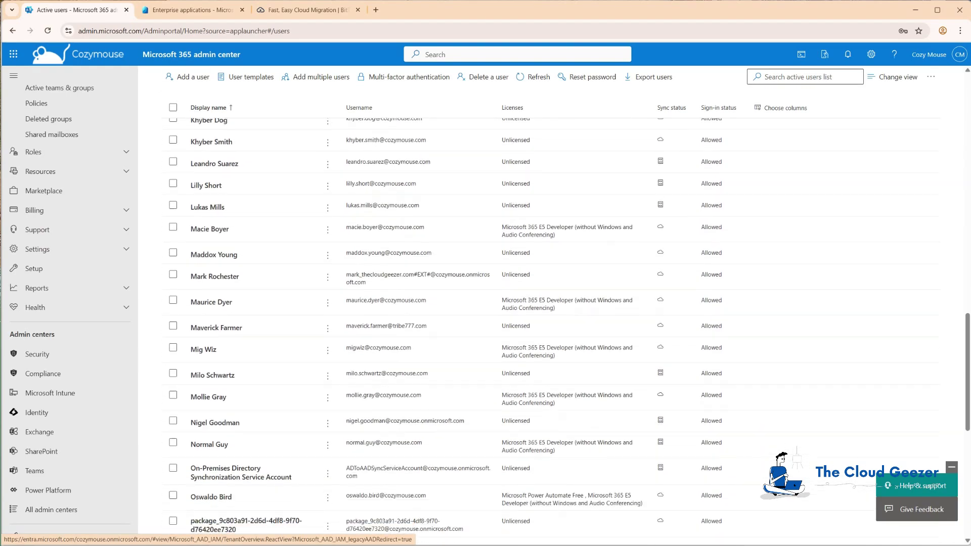
{"action": "scroll", "coordinate": [310, 346], "scroll_direction": "down", "scroll_amount": 1}
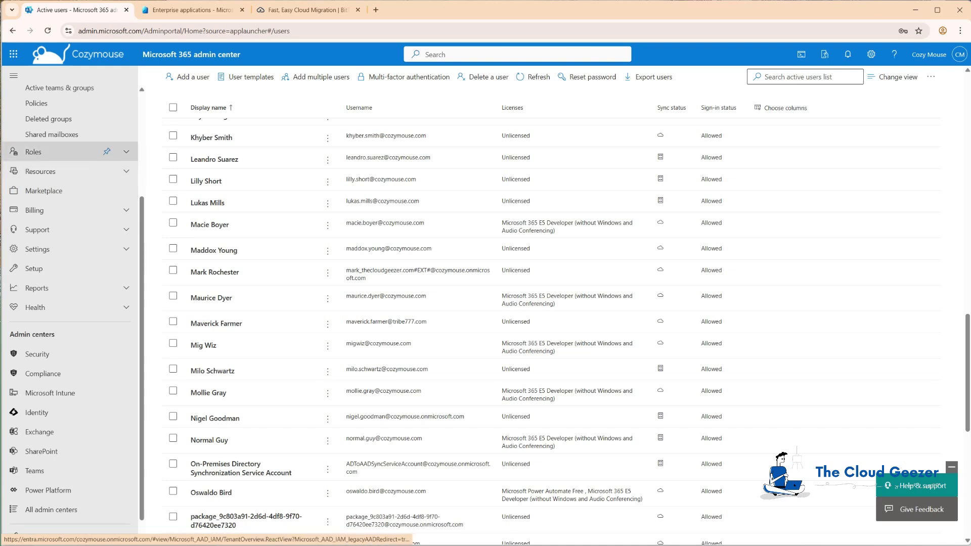
View the members of the MigrationWiz security group, then close its details and deselect the group
{"action": "left_click", "coordinate": [60, 88]}
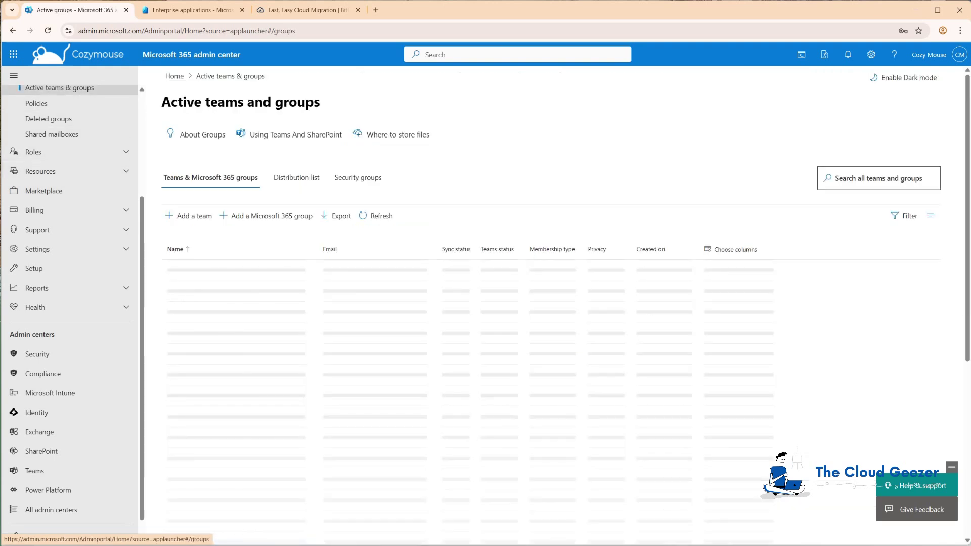
{"action": "left_click", "coordinate": [358, 177]}
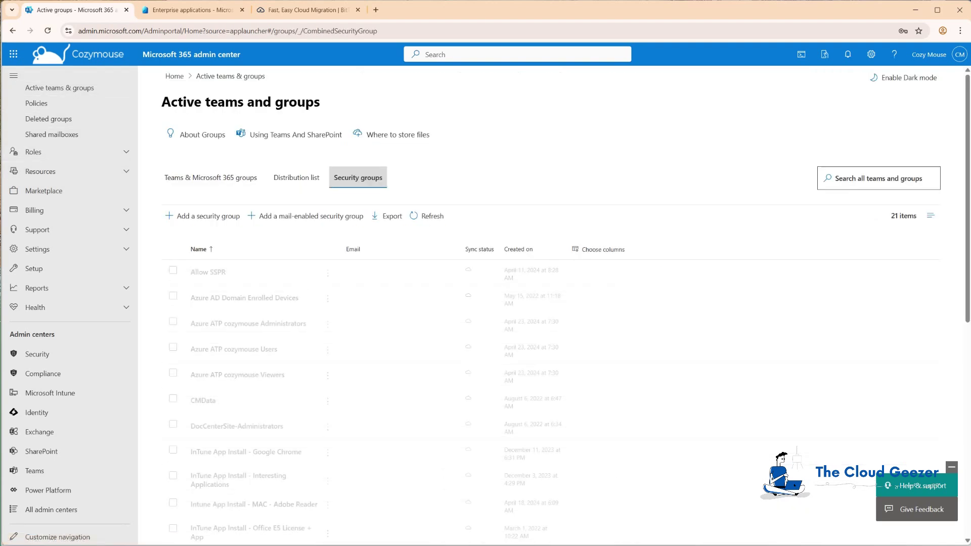
{"action": "scroll", "coordinate": [506, 384], "scroll_direction": "down", "scroll_amount": 4}
{"action": "scroll", "coordinate": [213, 378], "scroll_direction": "down", "scroll_amount": 2}
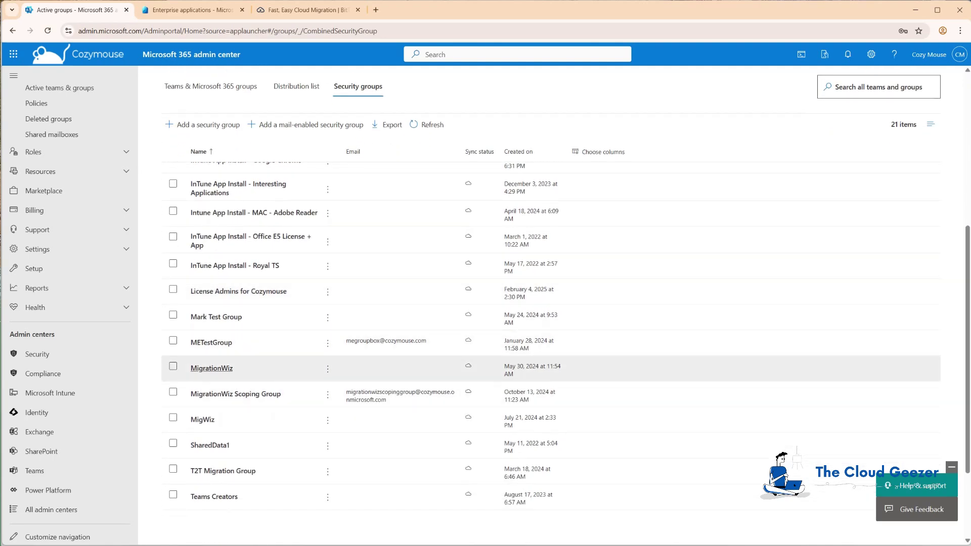
{"action": "left_click", "coordinate": [212, 368]}
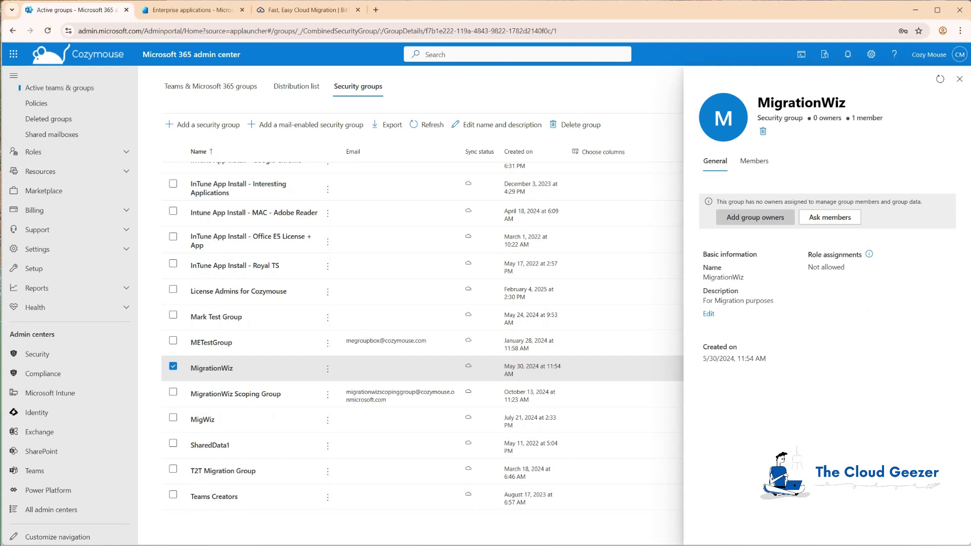
{"action": "left_click", "coordinate": [754, 161]}
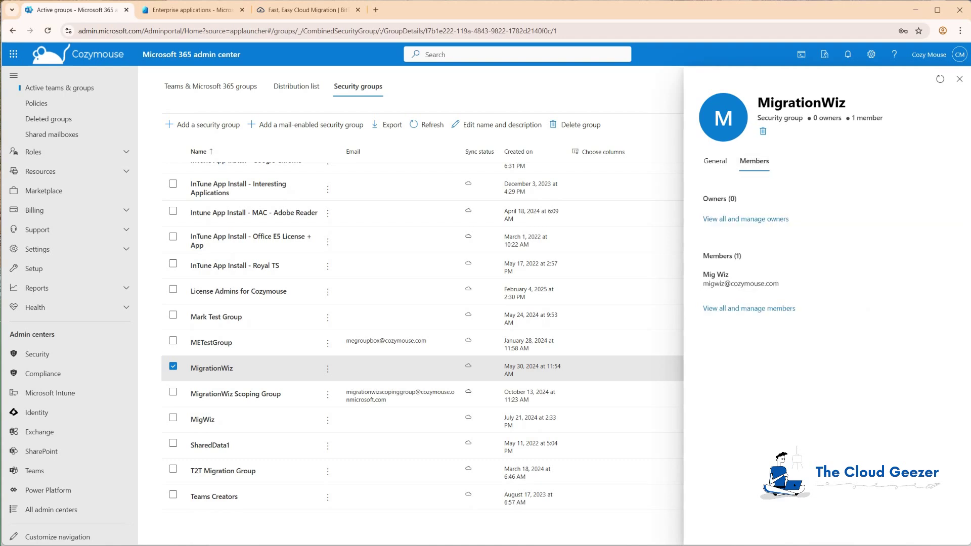
{"action": "left_click", "coordinate": [960, 79]}
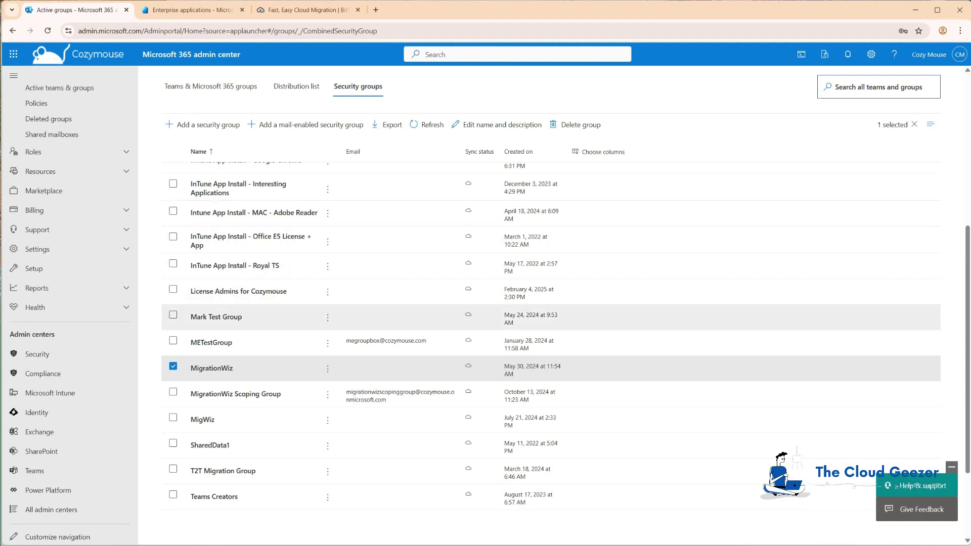
{"action": "left_click", "coordinate": [173, 366]}
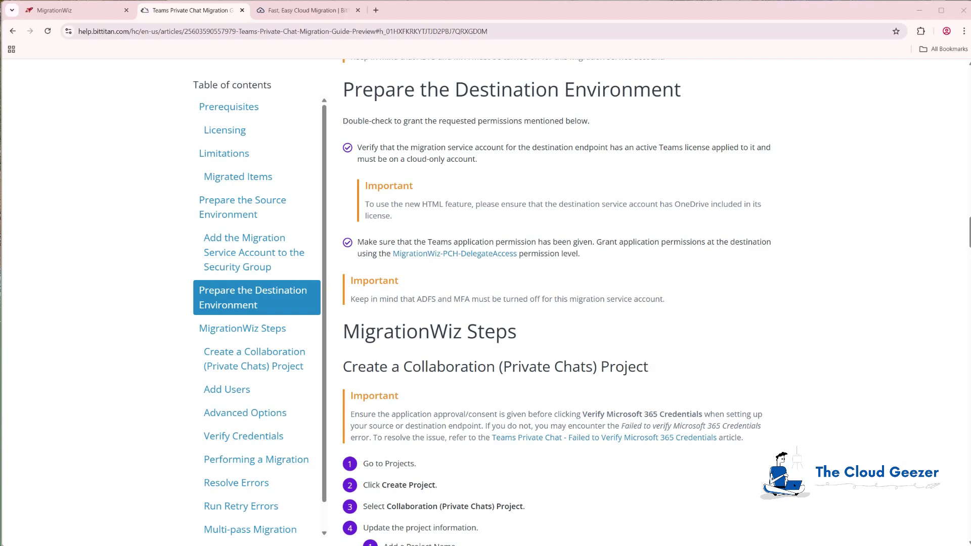
Switch to the destination tenant's Microsoft 365 admin center and look through active users for the migration service account
{"action": "key", "text": "alt+Tab"}
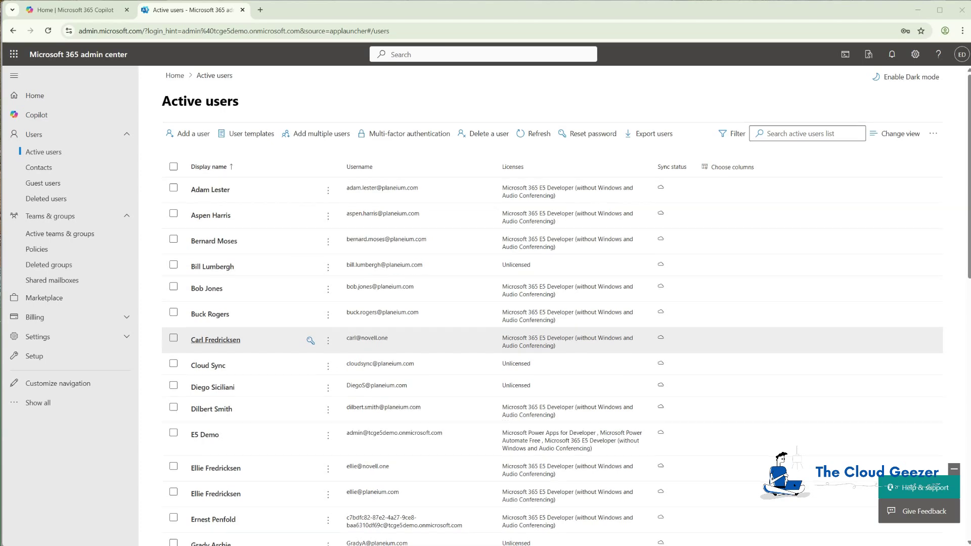
{"action": "scroll", "coordinate": [506, 329], "scroll_direction": "down", "scroll_amount": 5}
{"action": "scroll", "coordinate": [506, 323], "scroll_direction": "down", "scroll_amount": 3}
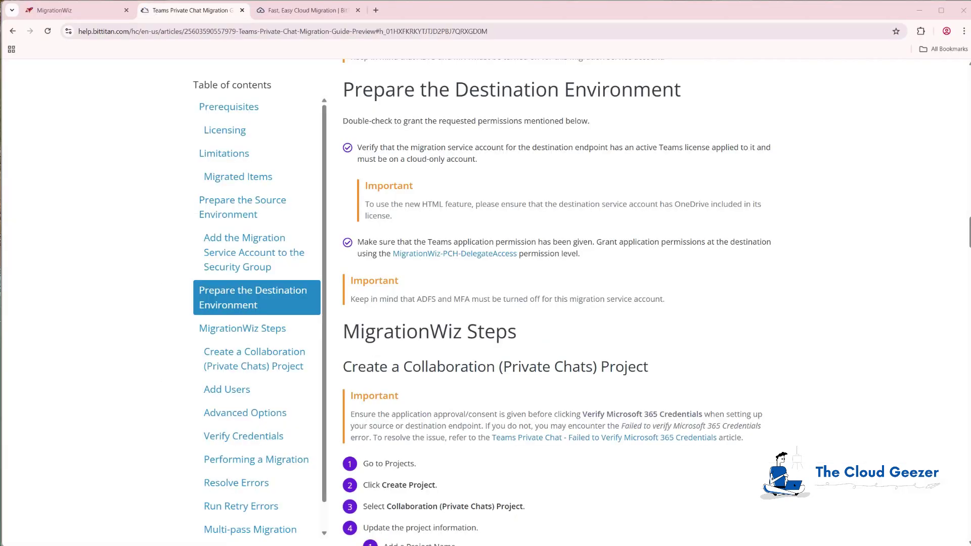
Copy the guide's MigrationWiz-PCH-DelegateAccess consent link, open it in the destination tenant's browser session and accept the requested permissions as its signed-in administrator
{"action": "right_click", "coordinate": [478, 254]}
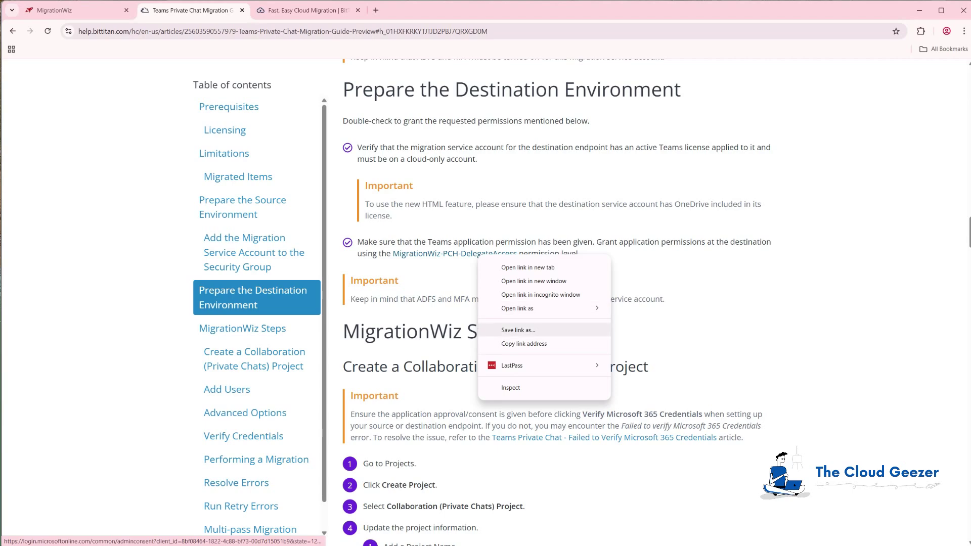
{"action": "left_click", "coordinate": [524, 344]}
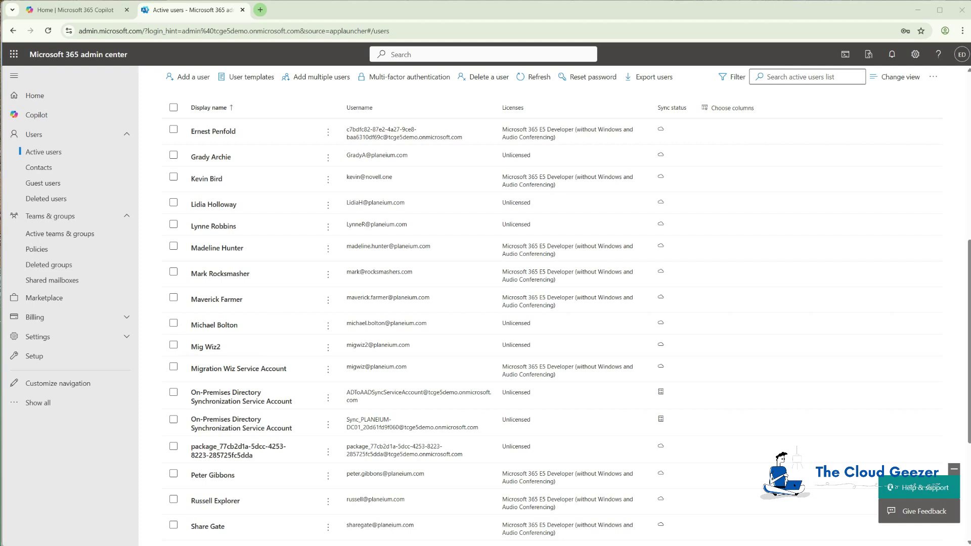
{"action": "left_click", "coordinate": [260, 10]}
{"action": "right_click", "coordinate": [263, 30]}
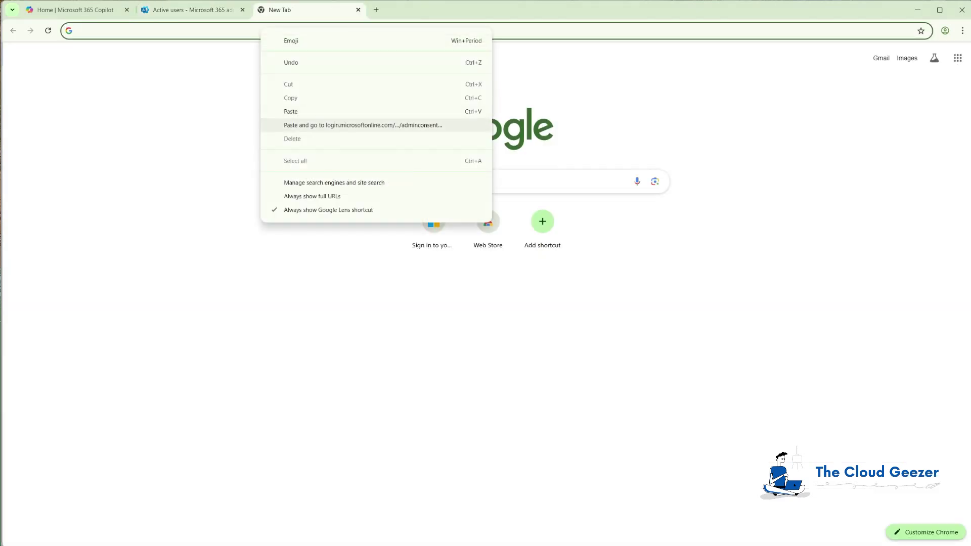
{"action": "left_click", "coordinate": [363, 125]}
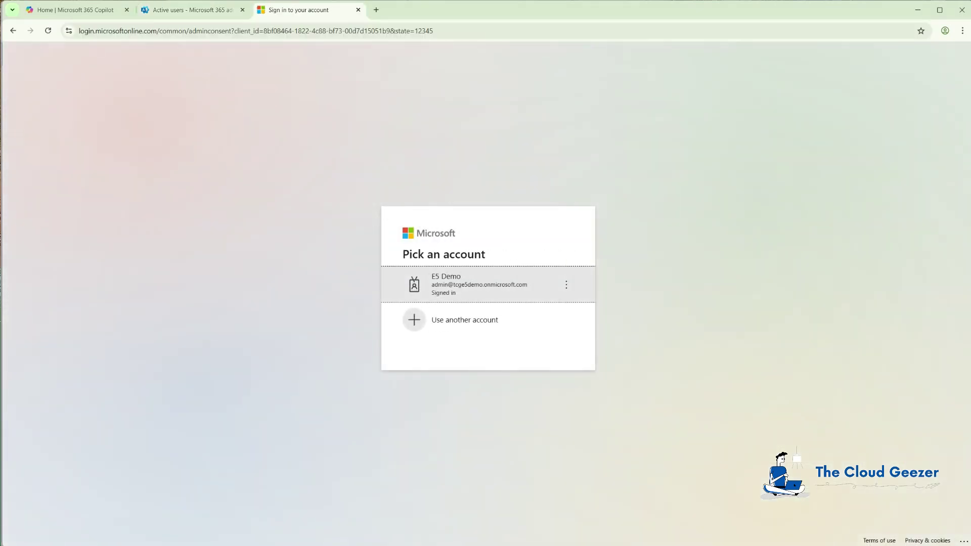
{"action": "left_click", "coordinate": [480, 284]}
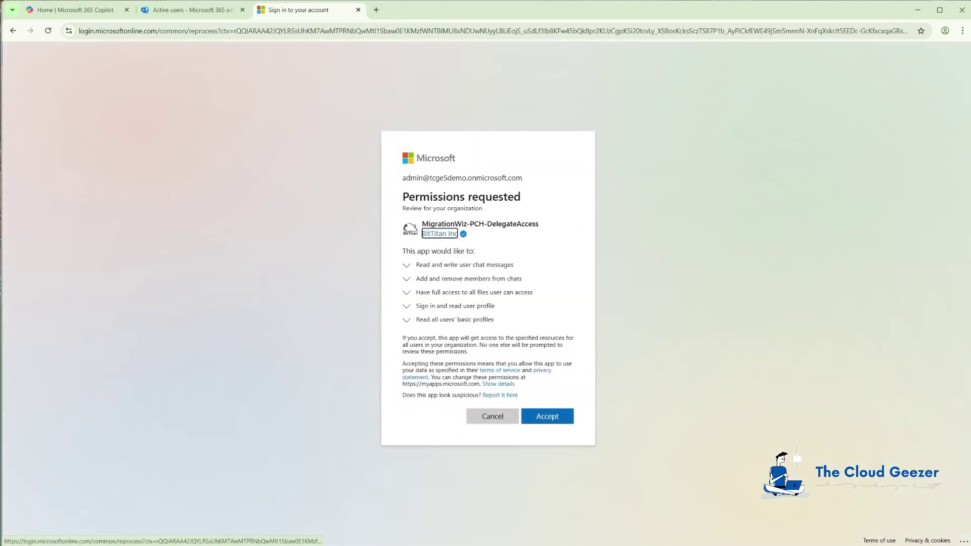
{"action": "left_click", "coordinate": [547, 417]}
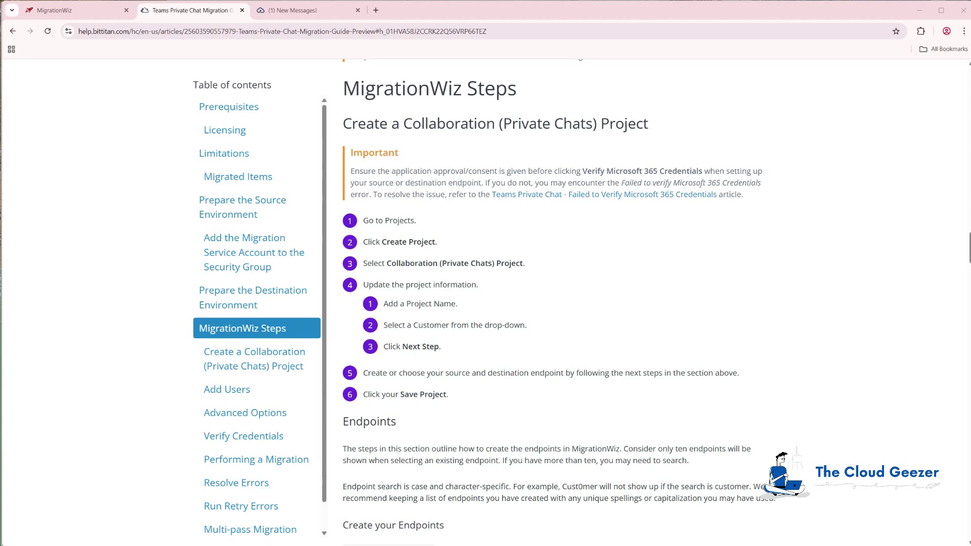
Switch to MigrationWiz and start a new Collaboration (Private Chats) project
{"action": "key", "text": "ctrl+1"}
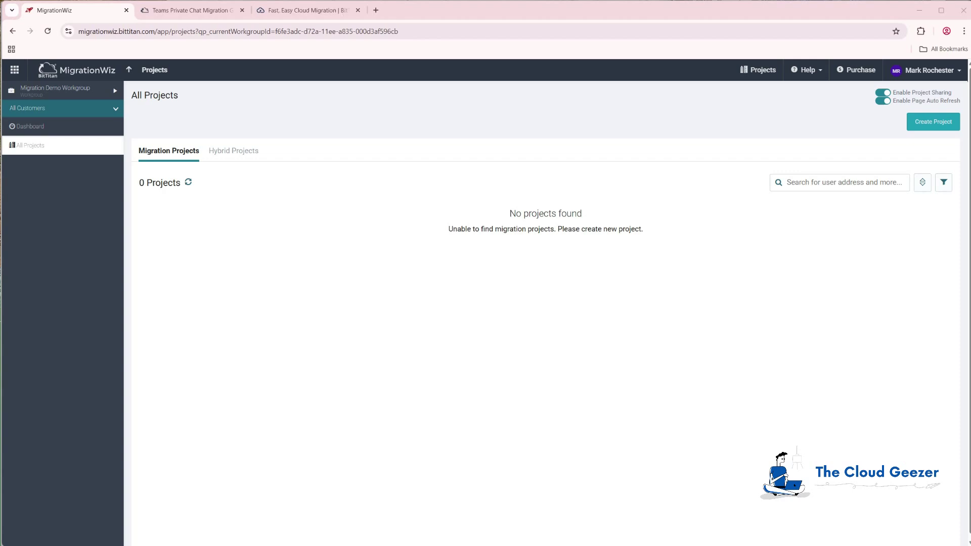
{"action": "left_click", "coordinate": [934, 121]}
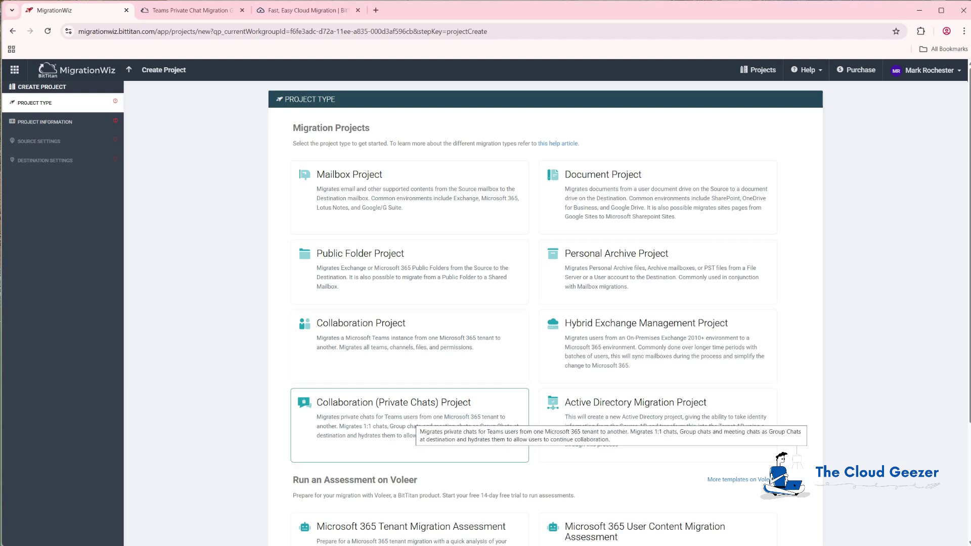
{"action": "left_click", "coordinate": [412, 416]}
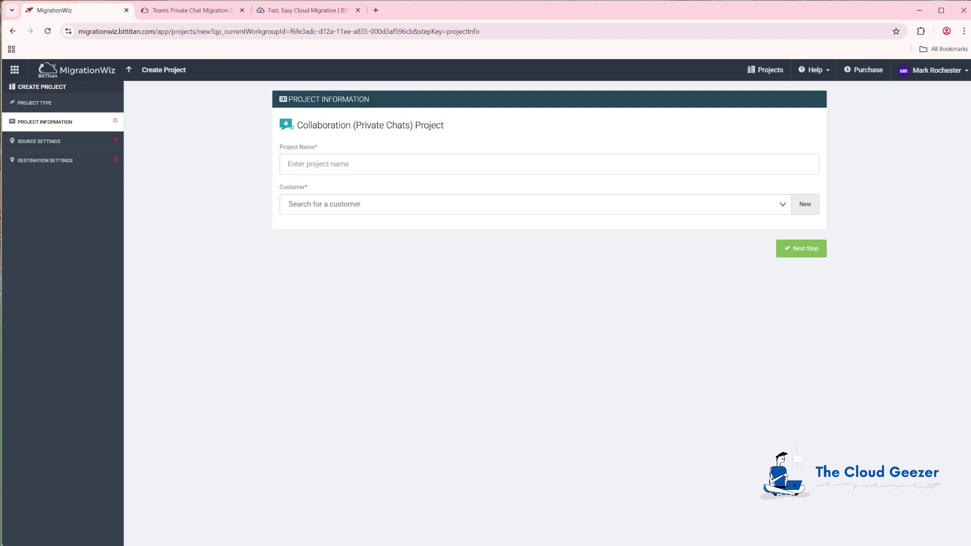
Name the project Cozymouse Private Chat, assign it to the customer Cozymouse and continue to the source settings
{"action": "left_click", "coordinate": [288, 164]}
{"action": "type", "text": "Cozymouse Private Chat"}
{"action": "key", "text": "Tab"}
{"action": "key", "text": "Down"}
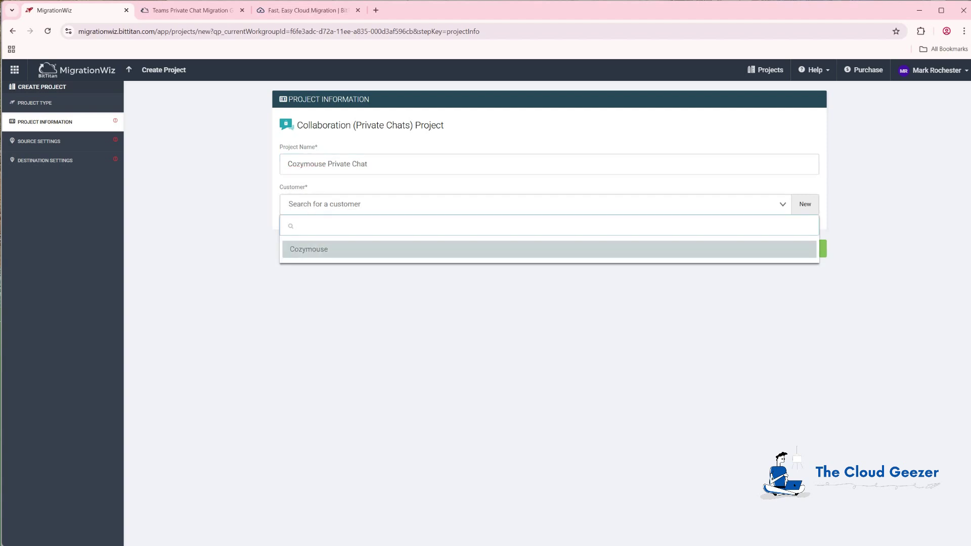
{"action": "key", "text": "Return"}
{"action": "key", "text": "Tab"}
{"action": "key", "text": "Tab"}
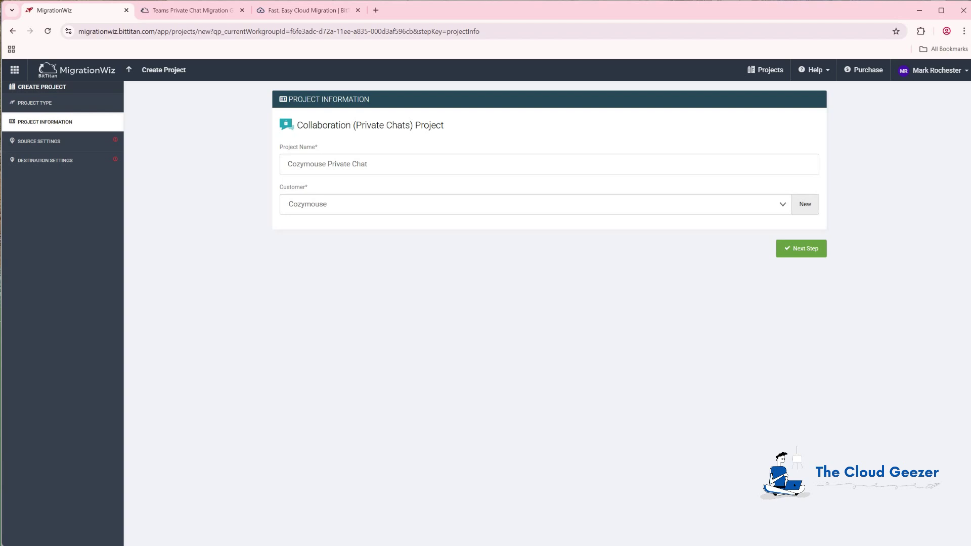
{"action": "key", "text": "Return"}
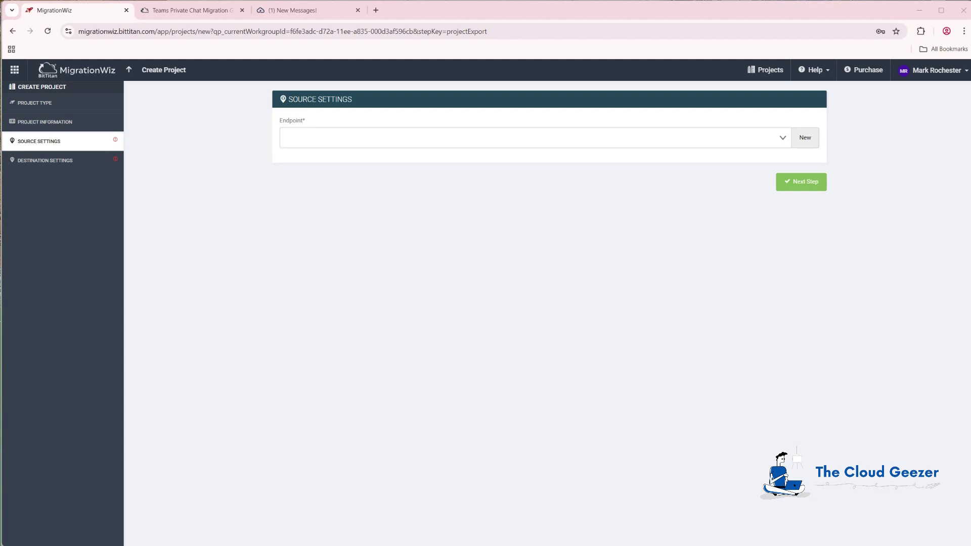
Add a source endpoint named Cozymouse Source with the service account's administrator username and password, save the password in the browser and continue to the destination settings
{"action": "left_click", "coordinate": [806, 137]}
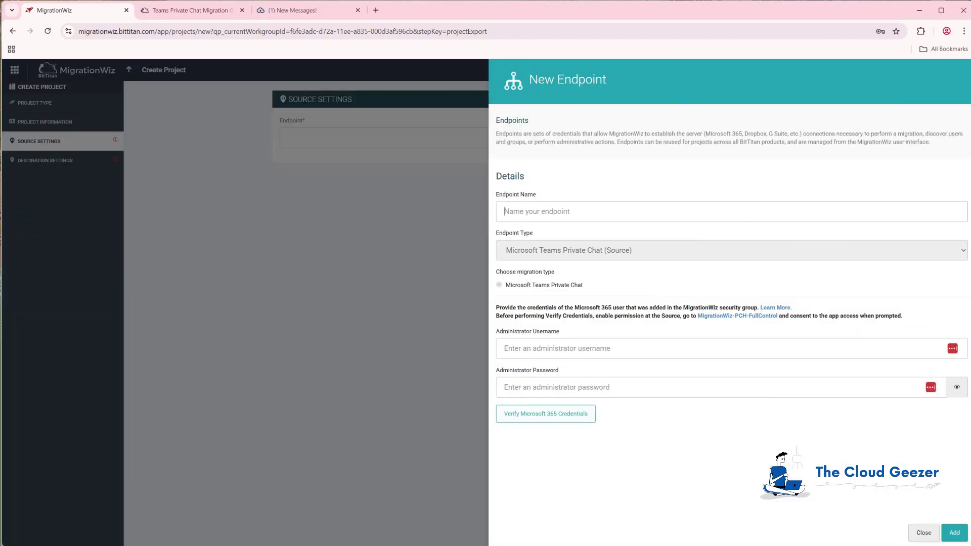
{"action": "type", "text": "Cozymouse Source"}
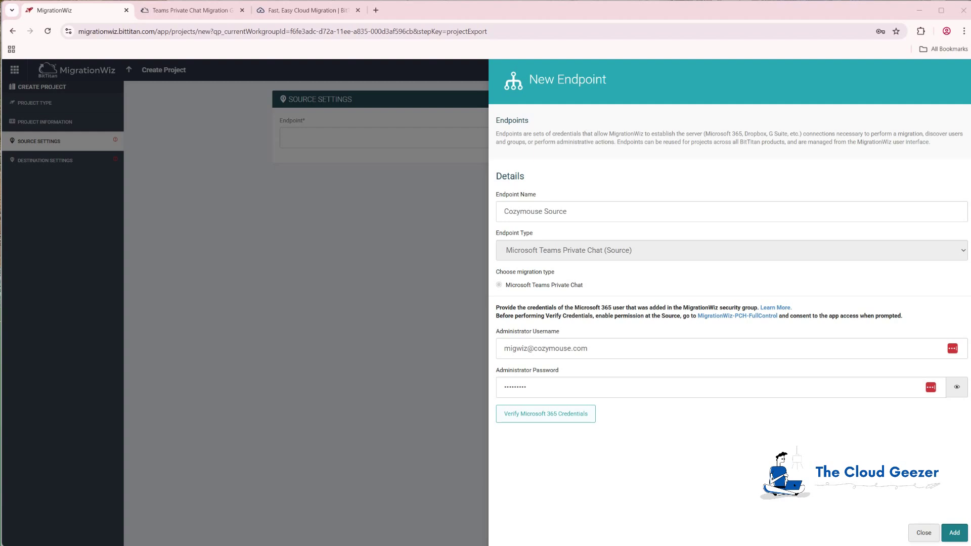
{"action": "left_click", "coordinate": [954, 533]}
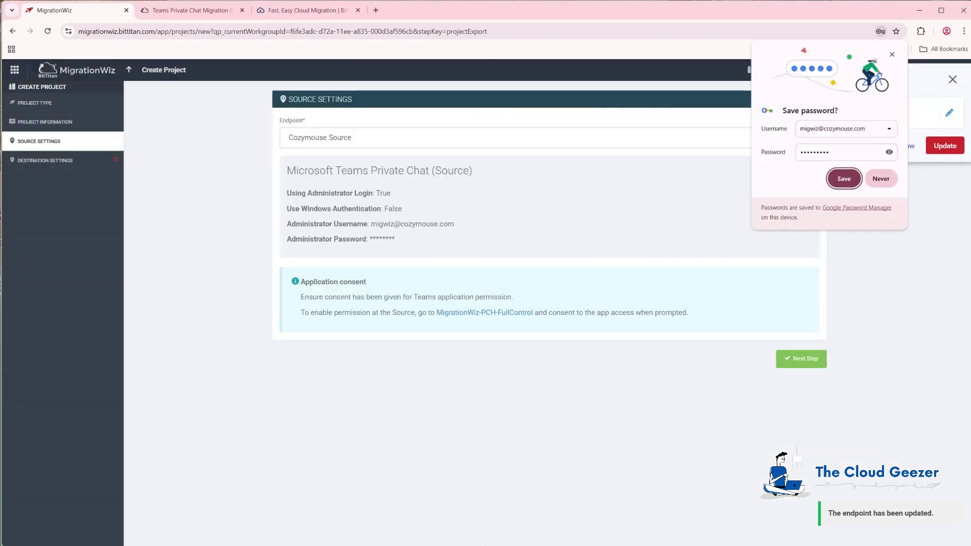
{"action": "left_click", "coordinate": [844, 179]}
{"action": "left_click", "coordinate": [901, 146]}
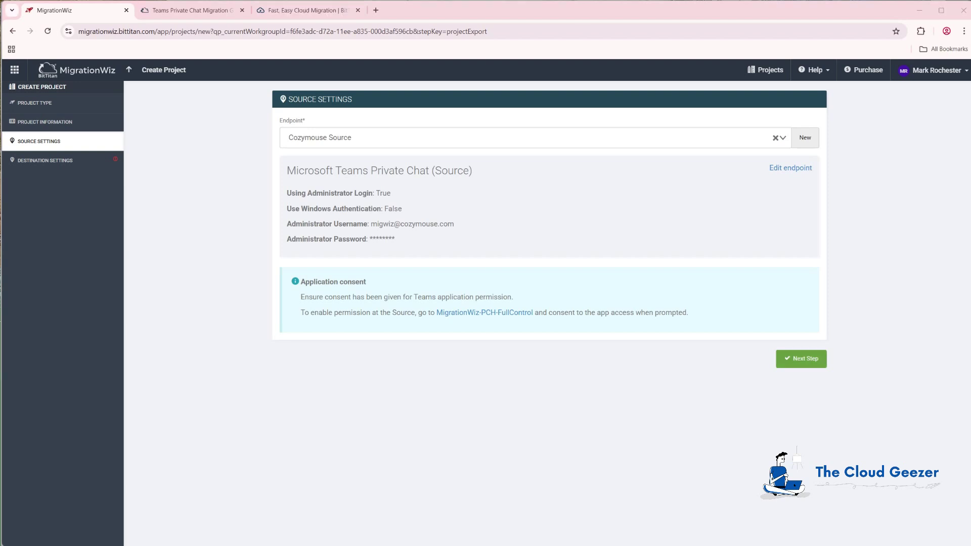
{"action": "left_click", "coordinate": [802, 359]}
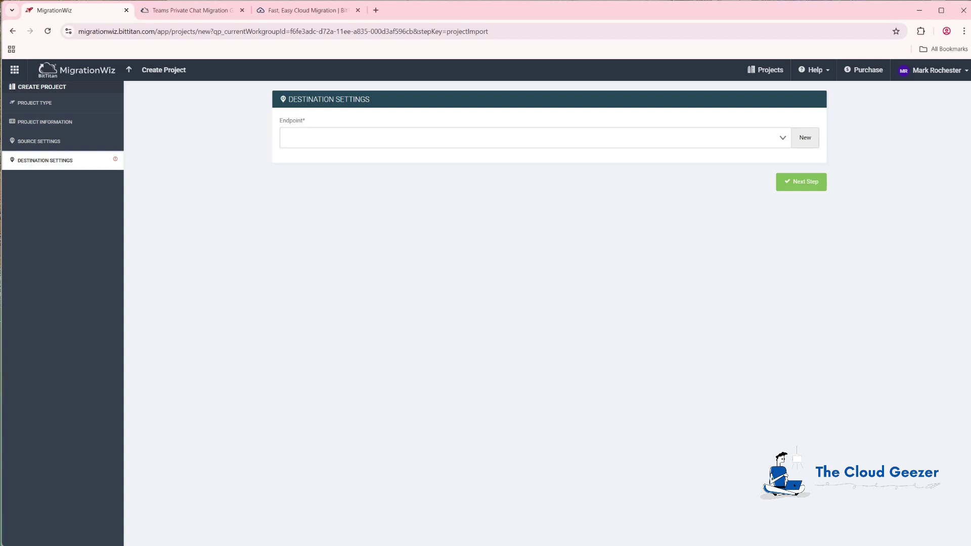
Add a destination endpoint named Planeium Target with the service account's administrator username and password, and save the project
{"action": "left_click", "coordinate": [804, 138]}
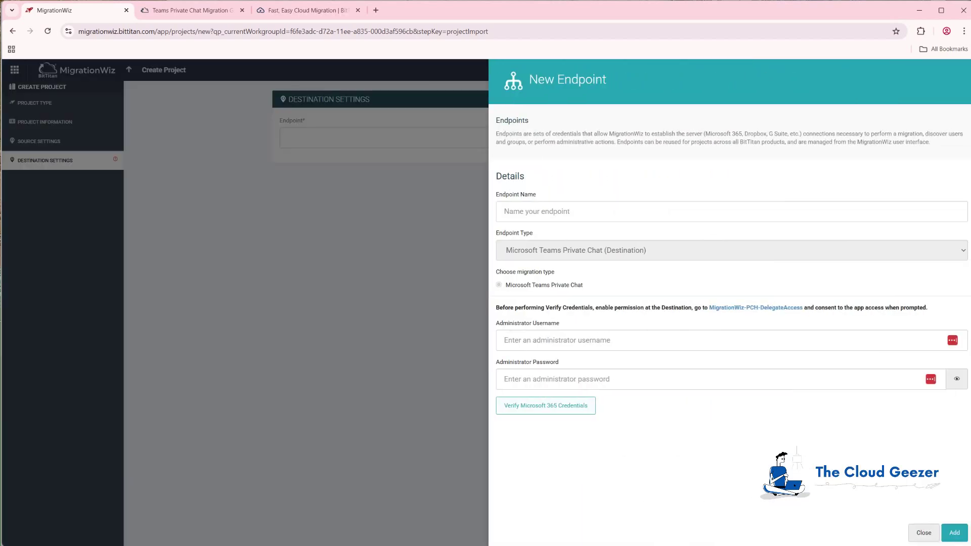
{"action": "type", "text": "Pla"}
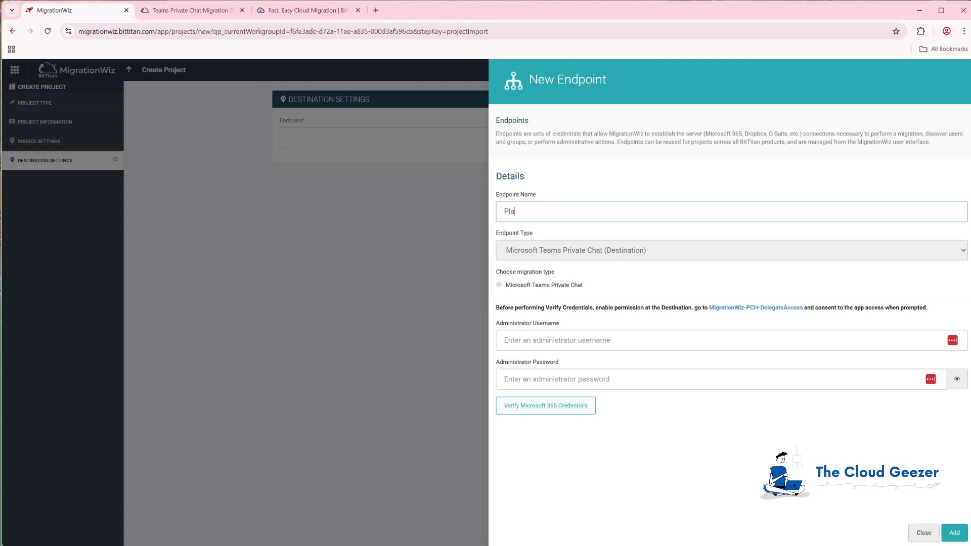
{"action": "type", "text": "neium Target"}
{"action": "key", "text": "alt+Page_Down"}
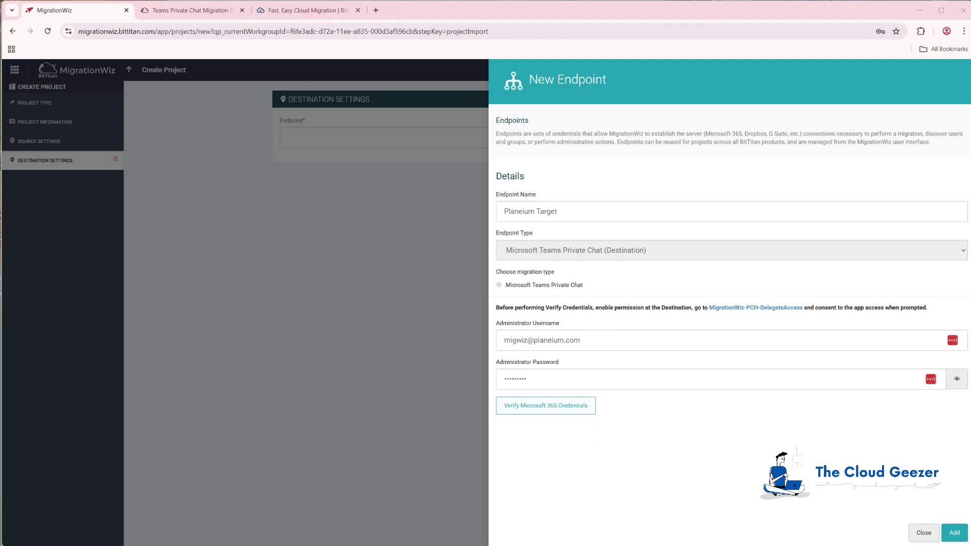
{"action": "key", "text": "Return"}
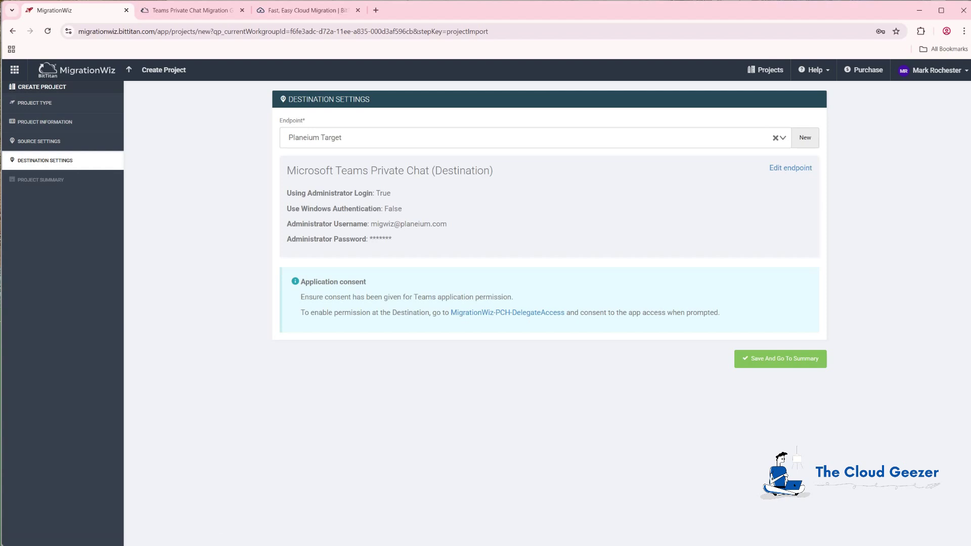
{"action": "left_click", "coordinate": [781, 359]}
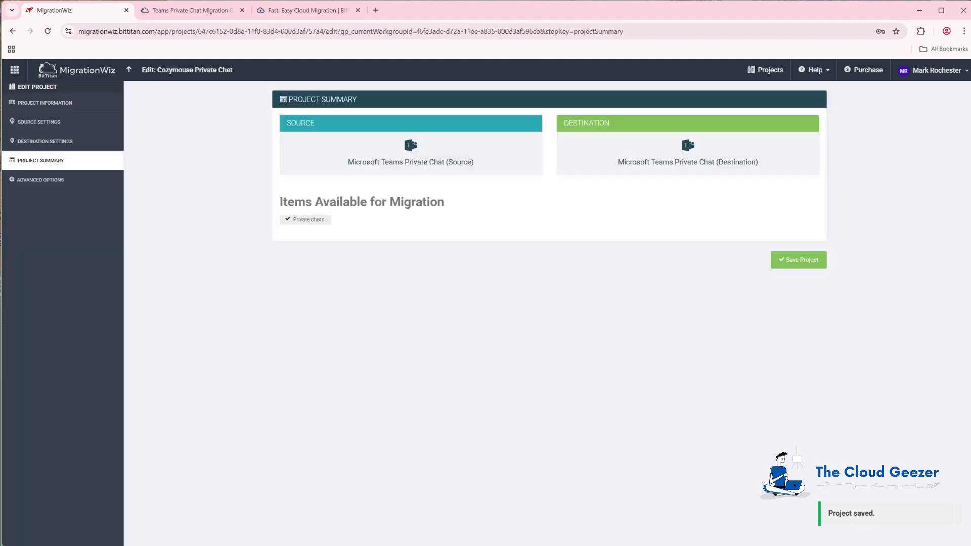
{"action": "left_click", "coordinate": [798, 260]}
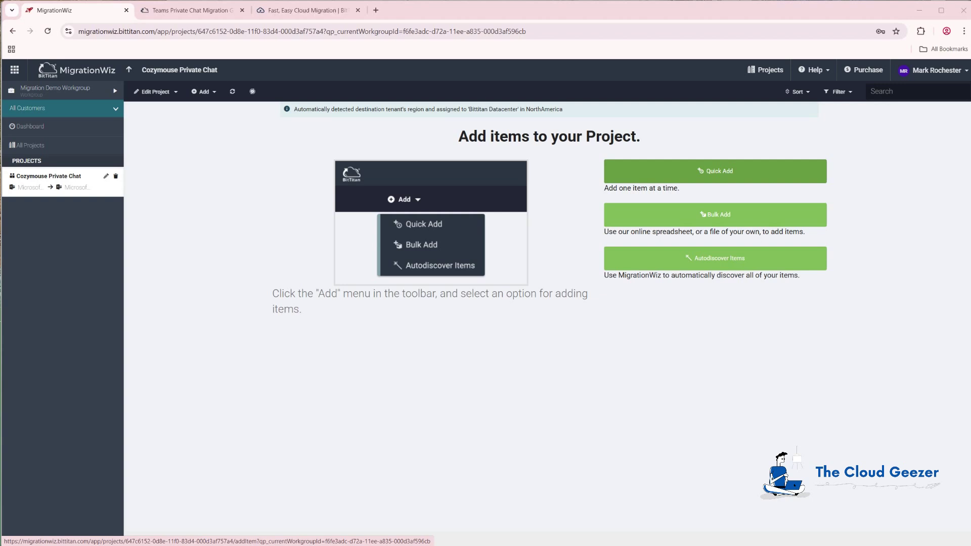
View the bulk add form for entering source and destination e-mail addresses, and return to the project
{"action": "left_click", "coordinate": [715, 214]}
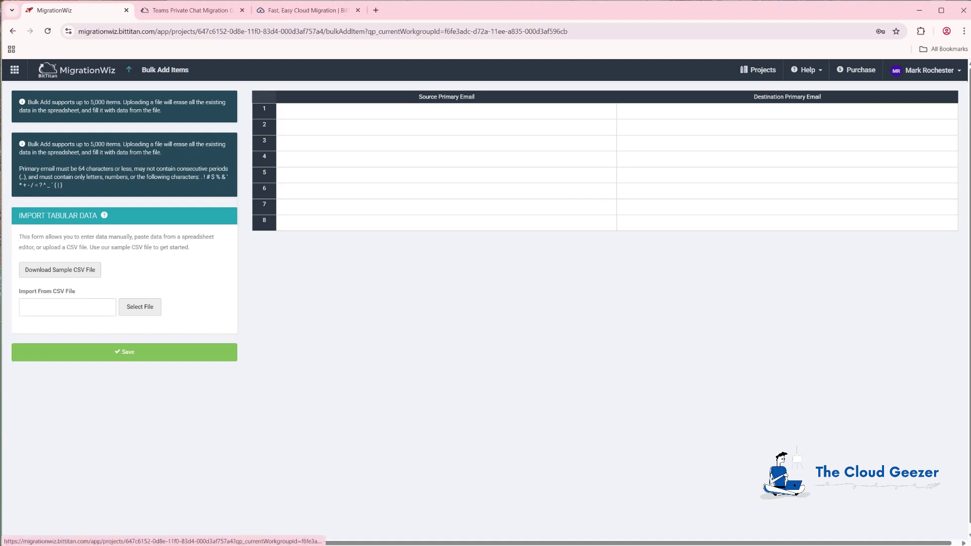
{"action": "left_click", "coordinate": [129, 69]}
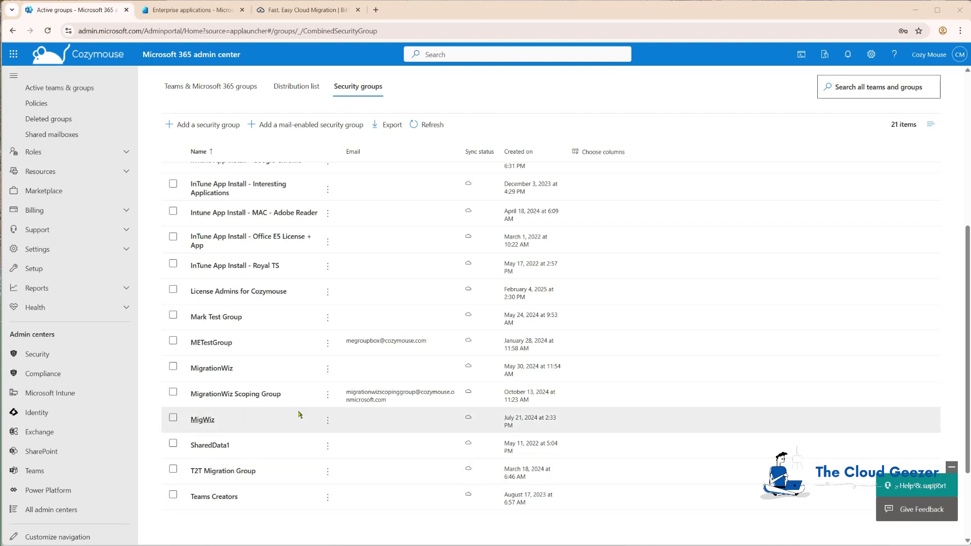
In the source tenant's Microsoft 365 admin center, view the owners and members of the MigrationWiz Scoping Group, then close its details and minimize the window
{"action": "left_click", "coordinate": [240, 400]}
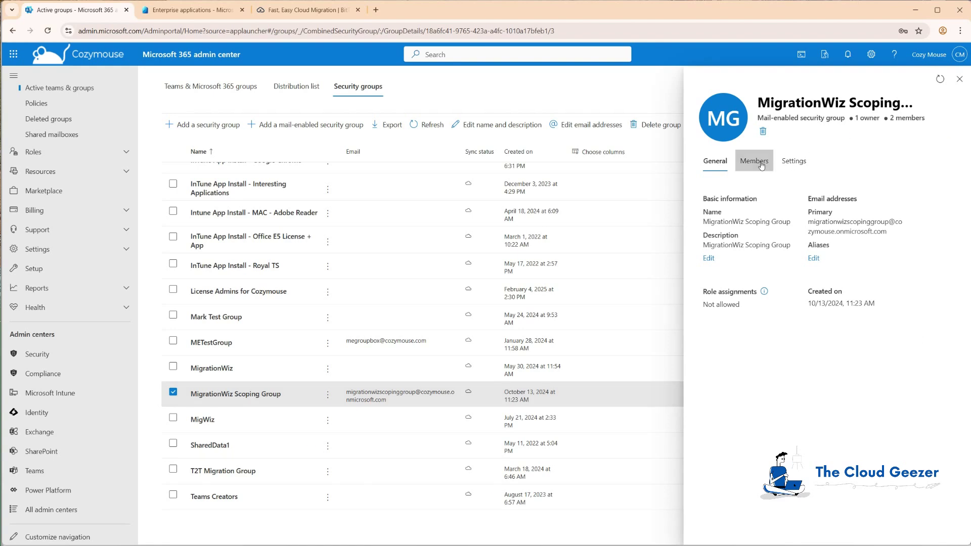
{"action": "left_click", "coordinate": [762, 165]}
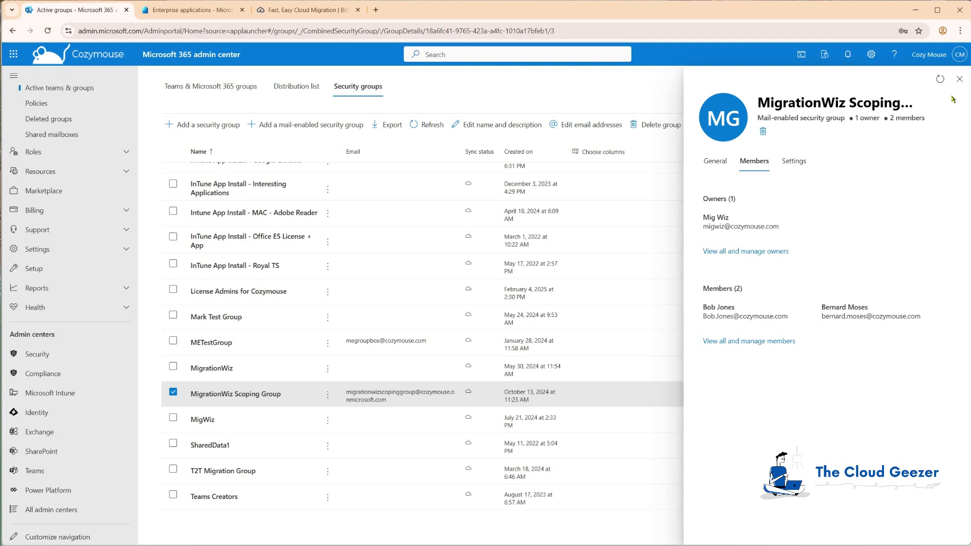
{"action": "left_click", "coordinate": [960, 79]}
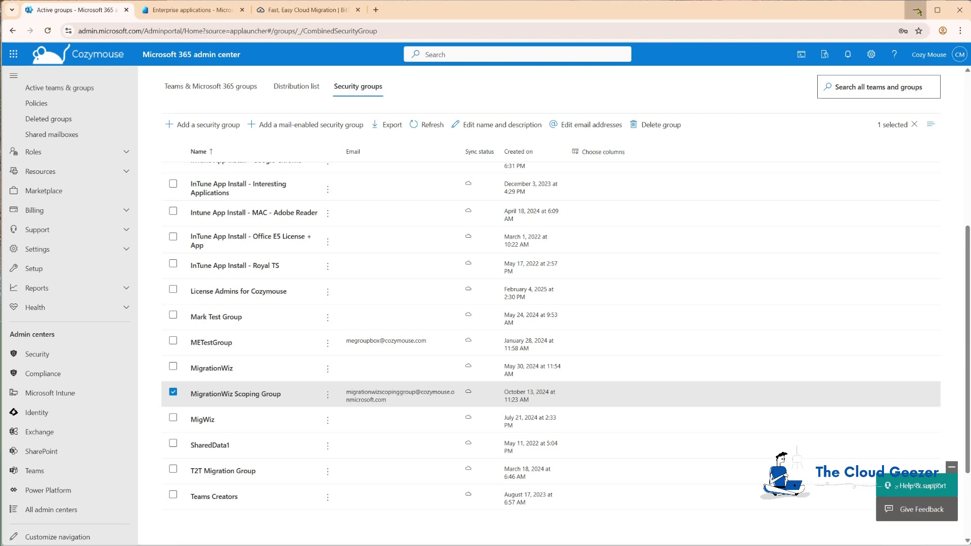
{"action": "left_click", "coordinate": [917, 10]}
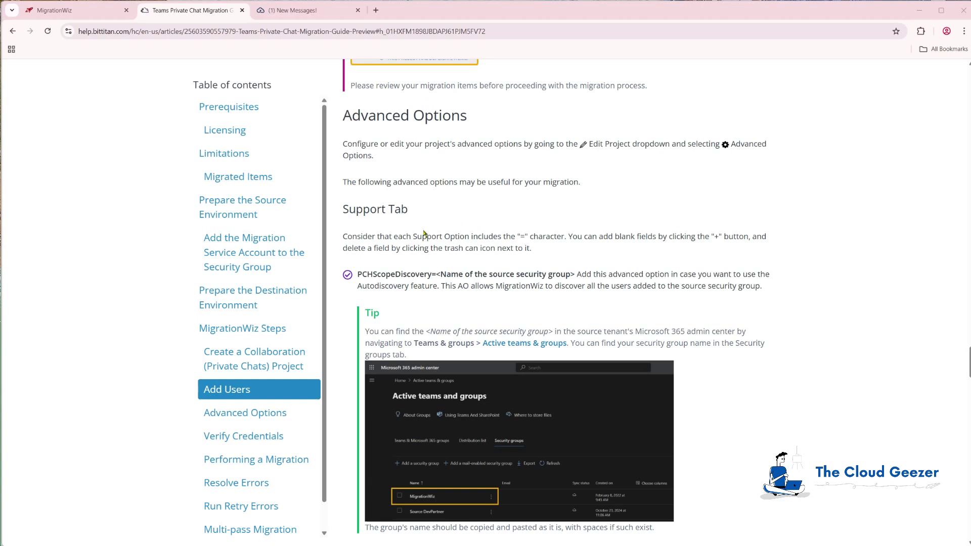
Copy PCHScopeDiscovery= from the guide, add the support option PCHScopeDiscovery=MigrationWiz Scoping Group to the project's advanced options, then validate and save it
{"action": "left_click_drag", "start_coordinate": [357, 274], "coordinate": [439, 284]}
{"action": "key", "text": "ctrl+c"}
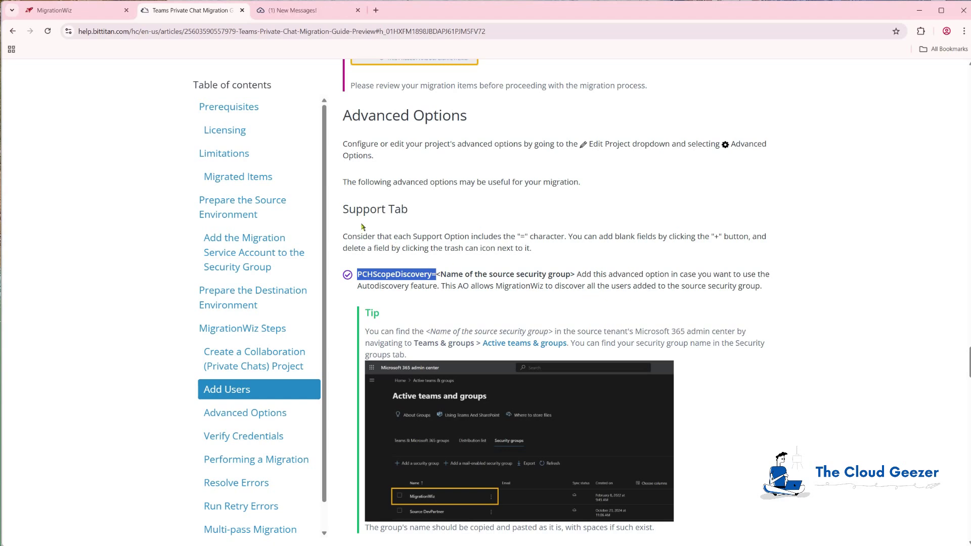
{"action": "left_click", "coordinate": [84, 14]}
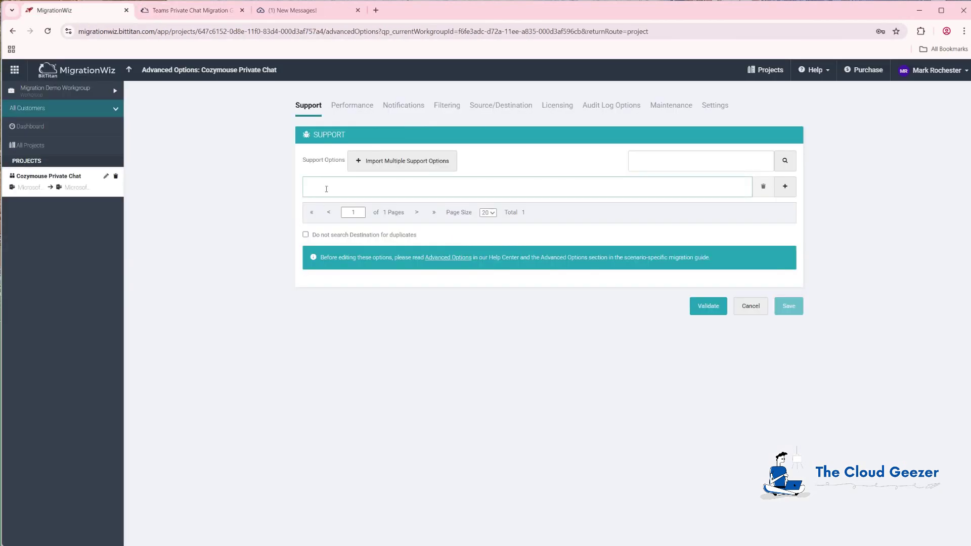
{"action": "key", "text": "ctrl+v"}
{"action": "type", "text": "MigrationWiz Scoping "}
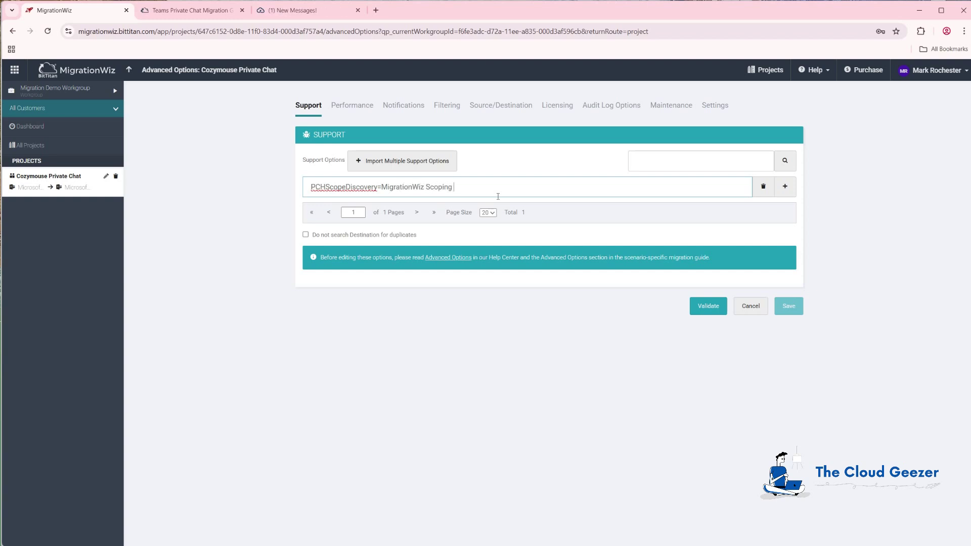
{"action": "type", "text": "Group"}
{"action": "left_click", "coordinate": [701, 310]}
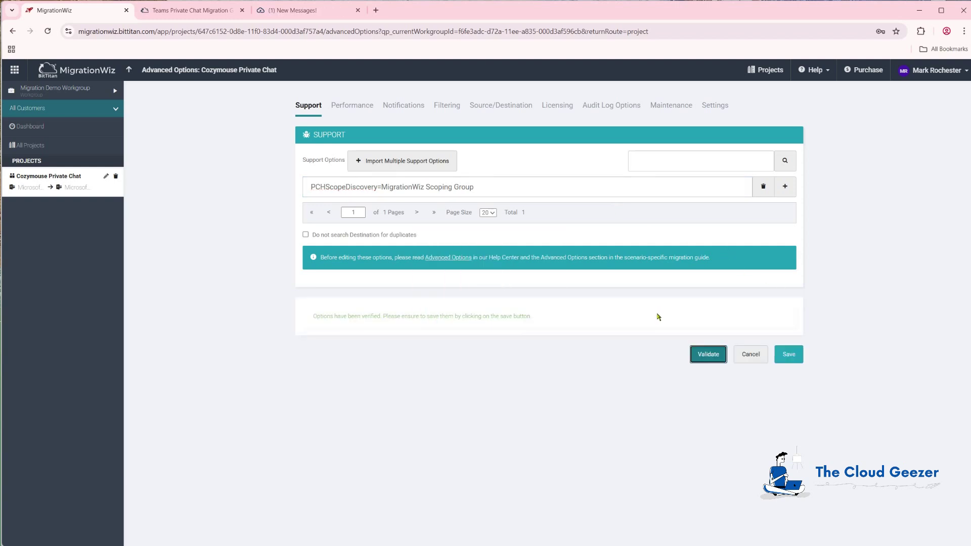
{"action": "left_click", "coordinate": [790, 355]}
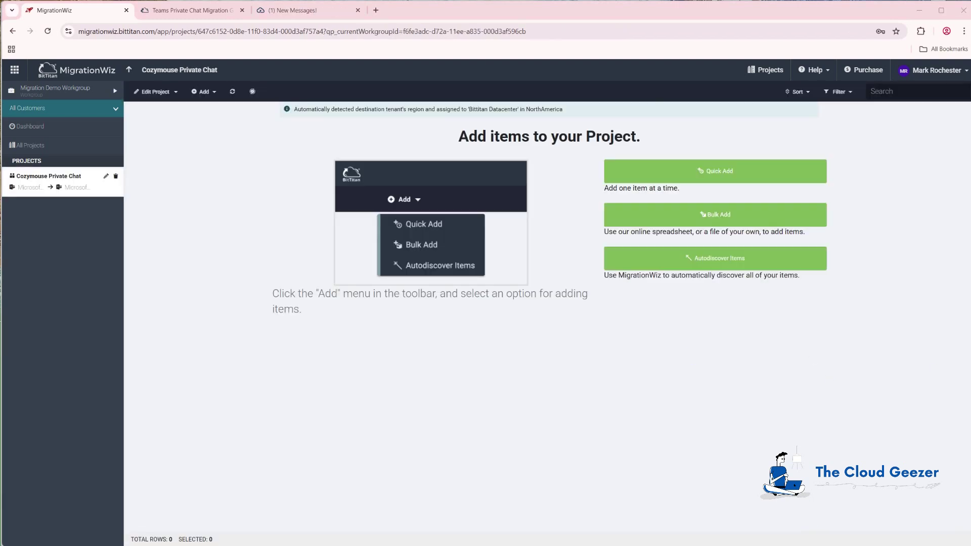
Run Autodiscover on the project and download the list of discovered items
{"action": "left_click", "coordinate": [700, 259]}
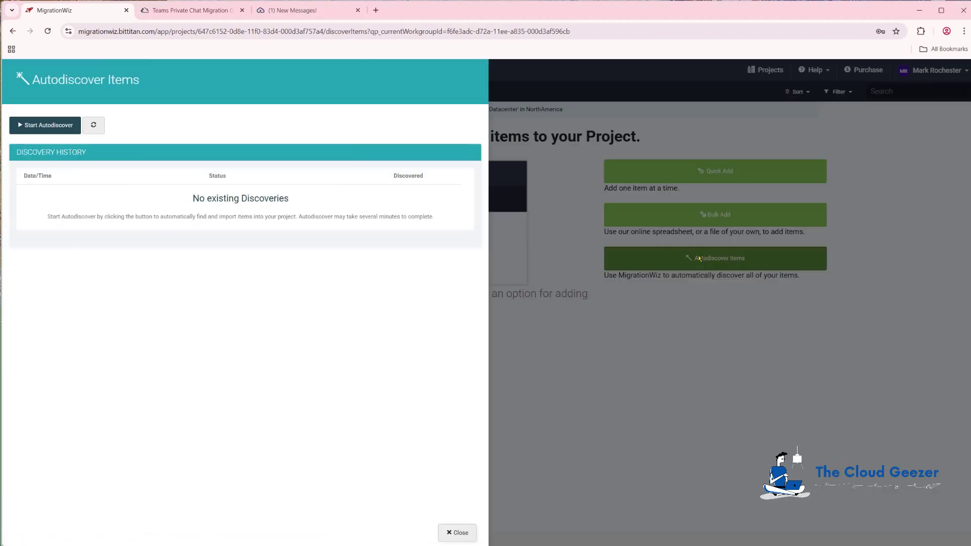
{"action": "left_click", "coordinate": [56, 129]}
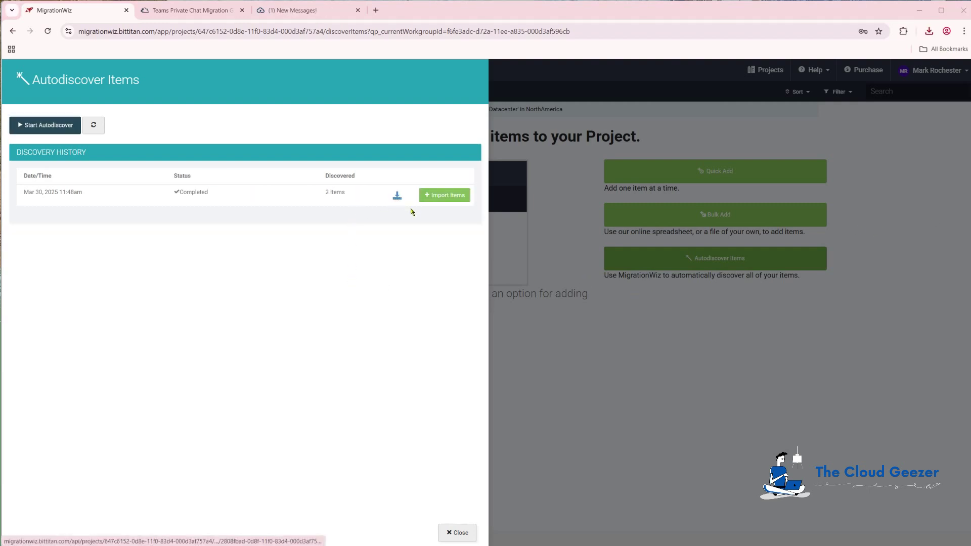
{"action": "left_click", "coordinate": [452, 201]}
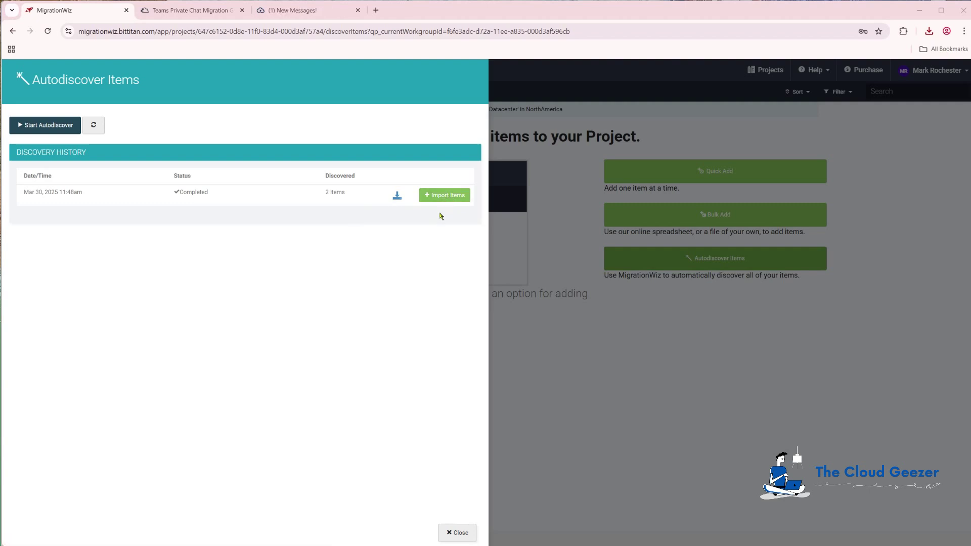
{"action": "left_click", "coordinate": [397, 198]}
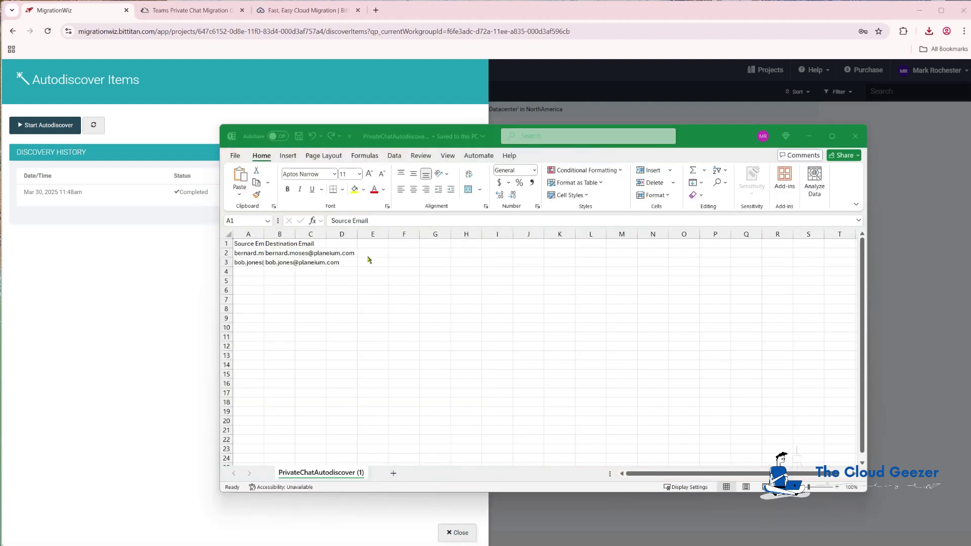
Widen the source and destination e-mail columns in Excel to review them, close the file without saving, and import the discovered items into the MigrationWiz project
{"action": "double_click", "coordinate": [264, 236]}
{"action": "double_click", "coordinate": [364, 235]}
{"action": "double_click", "coordinate": [364, 234]}
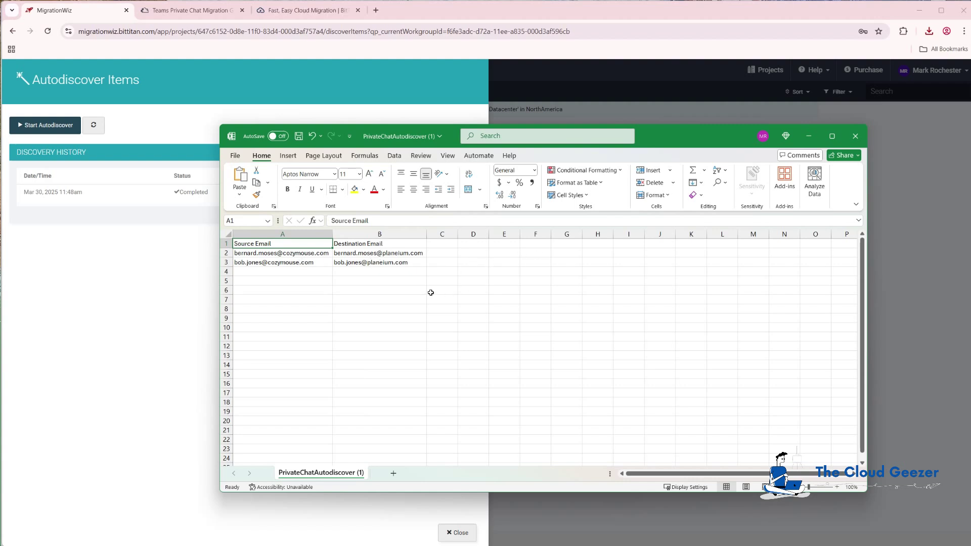
{"action": "left_click", "coordinate": [865, 137]}
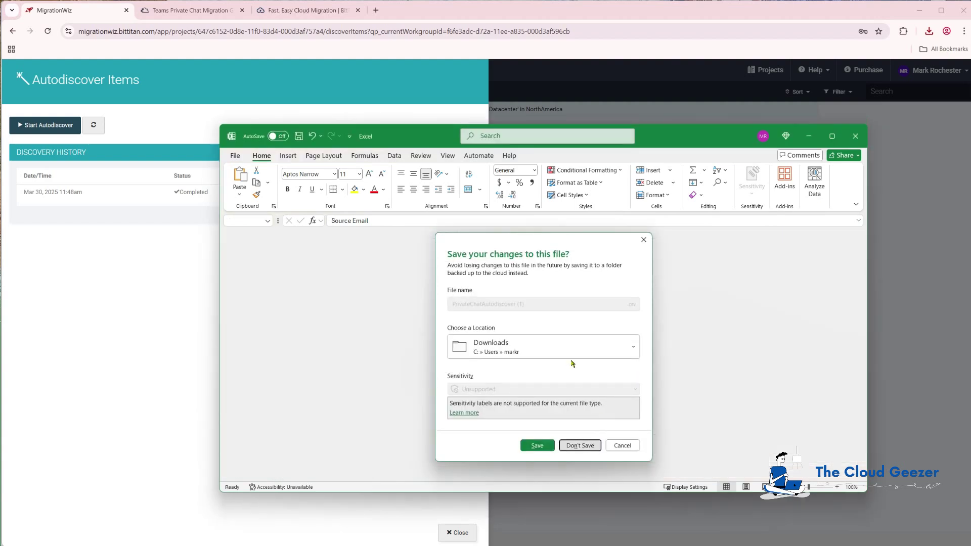
{"action": "key", "text": "n"}
{"action": "left_click", "coordinate": [444, 195]}
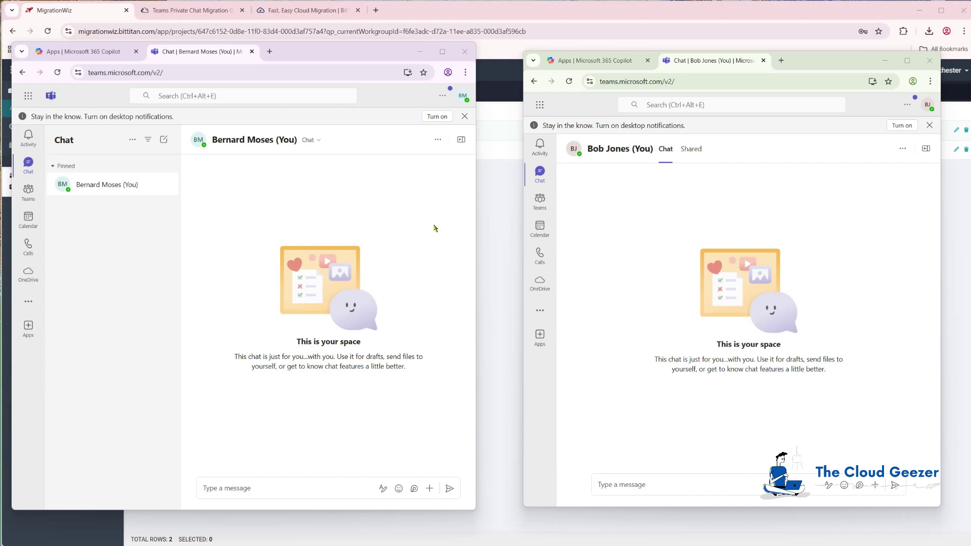
In the two destination Microsoft Teams windows, check which account is signed in to each and view their chat lists before the migration
{"action": "left_click", "coordinate": [462, 96]}
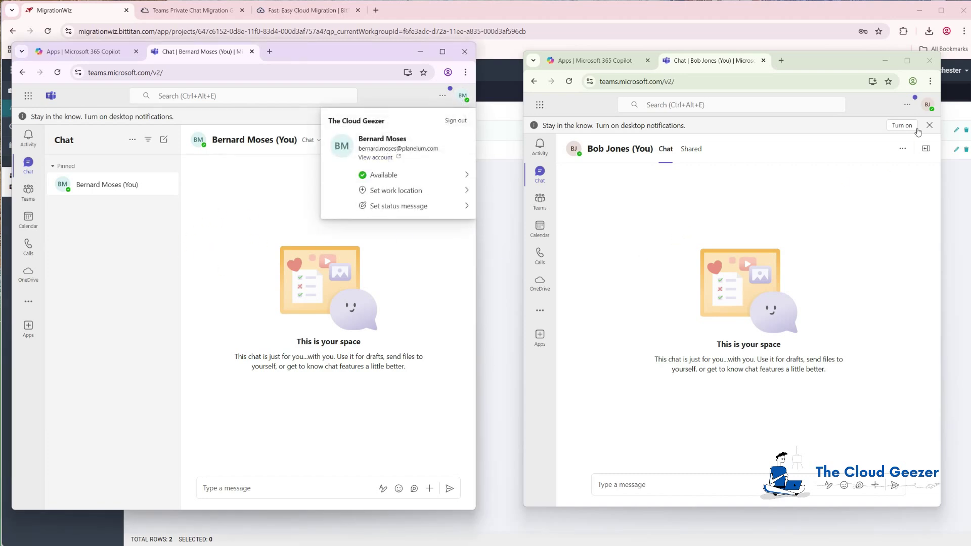
{"action": "left_click", "coordinate": [927, 107]}
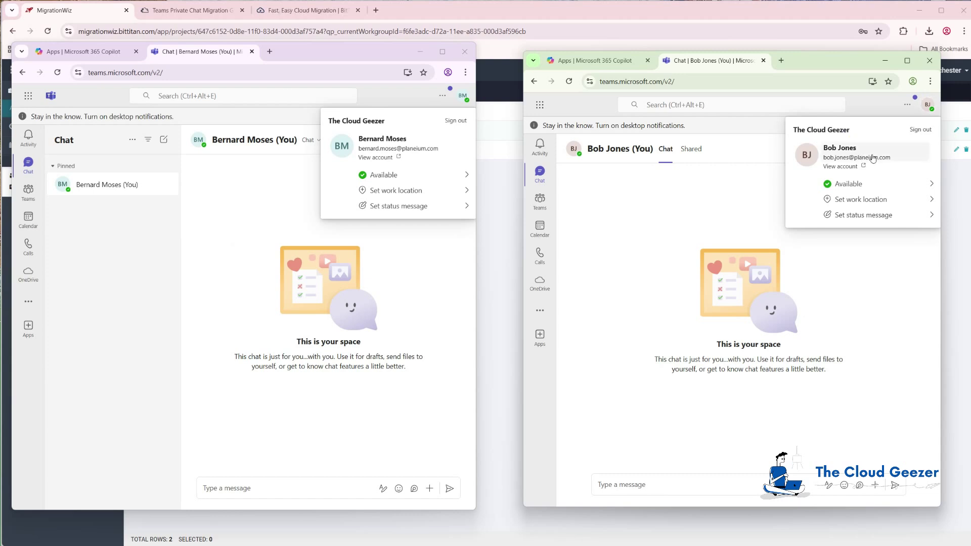
{"action": "left_click", "coordinate": [712, 213]}
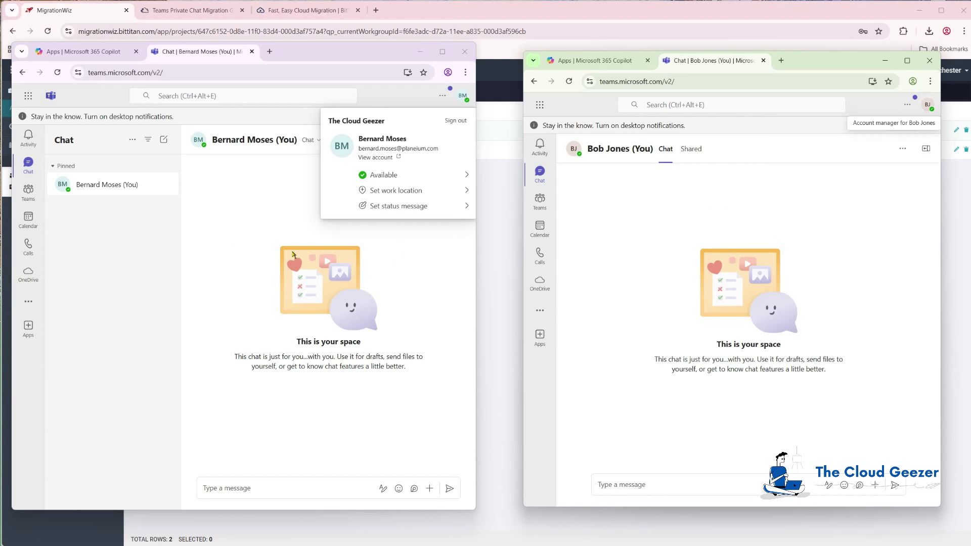
{"action": "left_click", "coordinate": [199, 234]}
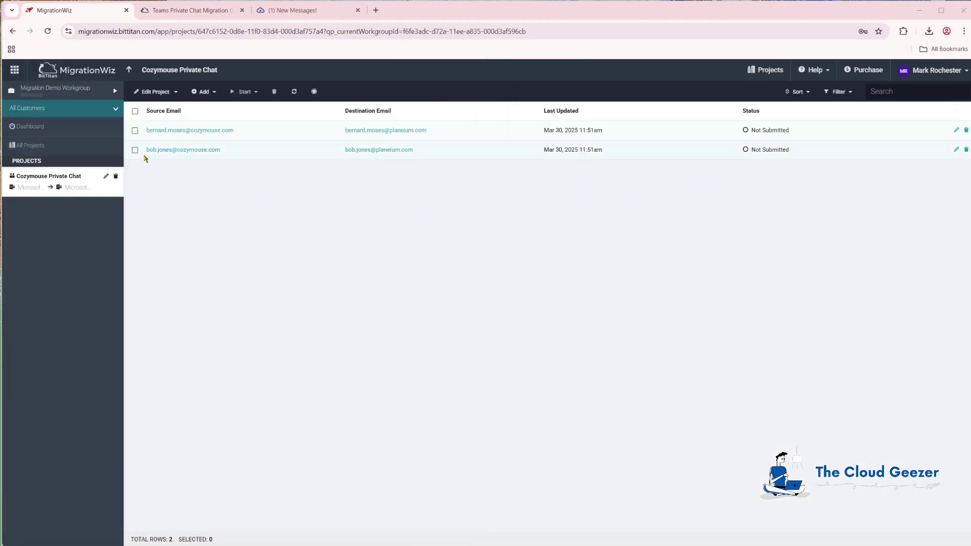
In MigrationWiz, run Verify Credentials on the first user in the Cozymouse Private Chat project
{"action": "left_click", "coordinate": [135, 132]}
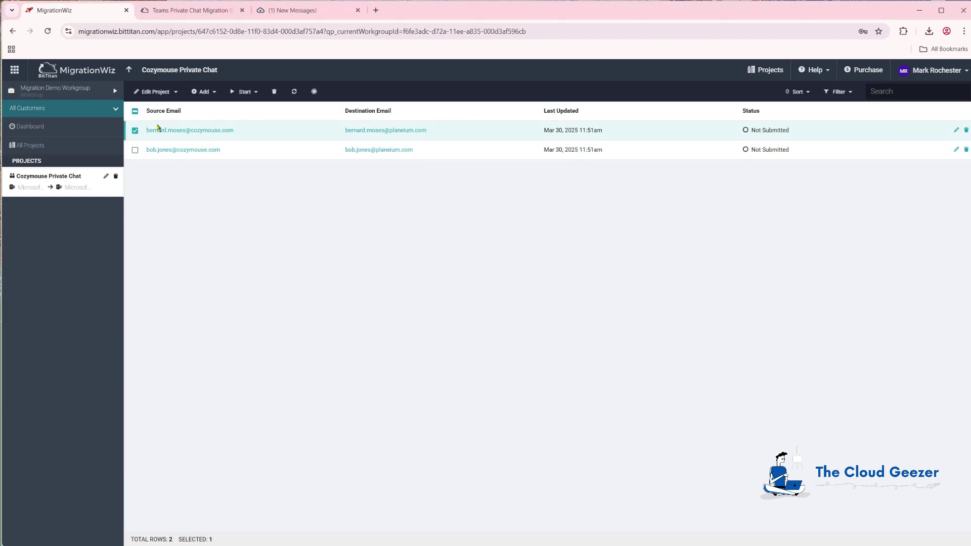
{"action": "left_click", "coordinate": [245, 92]}
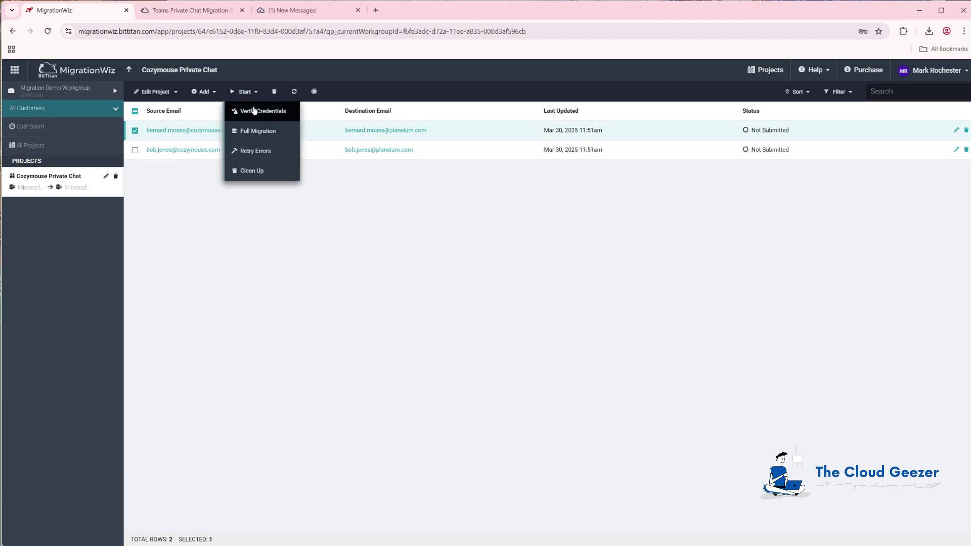
{"action": "left_click", "coordinate": [270, 112]}
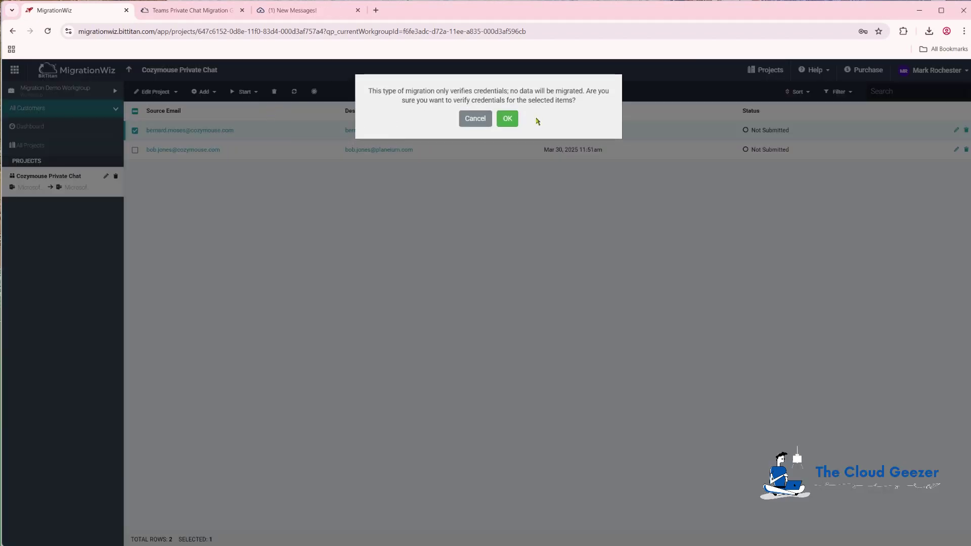
{"action": "left_click", "coordinate": [509, 122]}
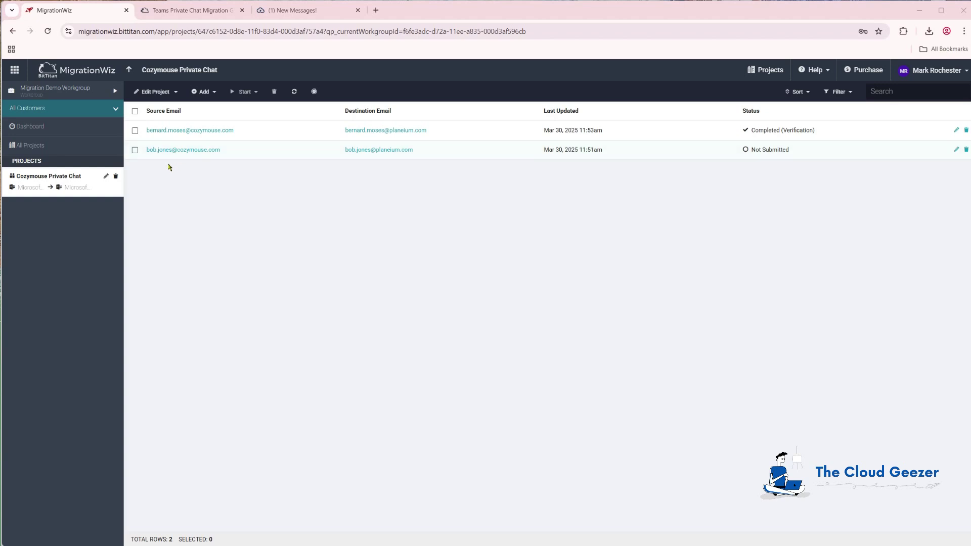
Start a Full Migration of private chats for both users, enabling Add selected user(s) to hydrated chats and Include Chat History
{"action": "left_click", "coordinate": [135, 112]}
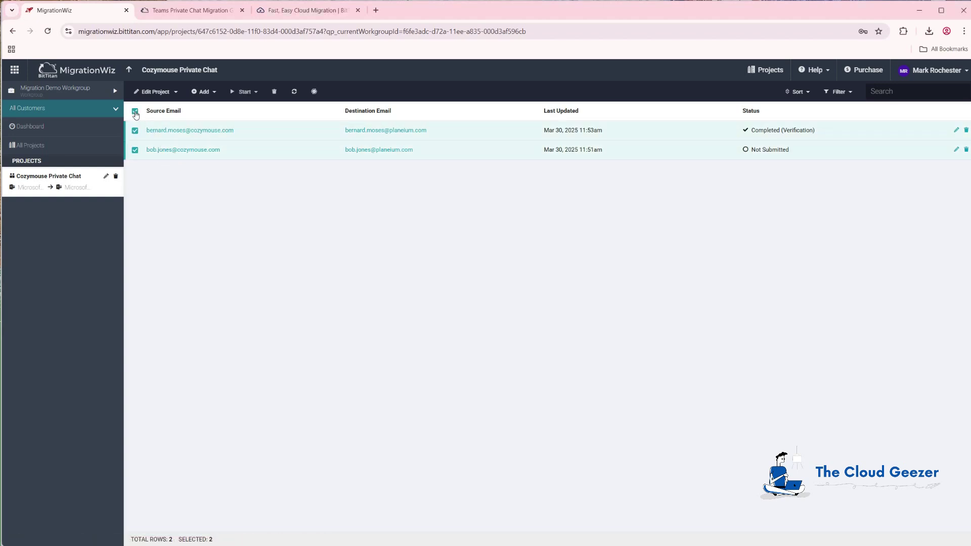
{"action": "left_click", "coordinate": [254, 94]}
{"action": "left_click", "coordinate": [277, 132]}
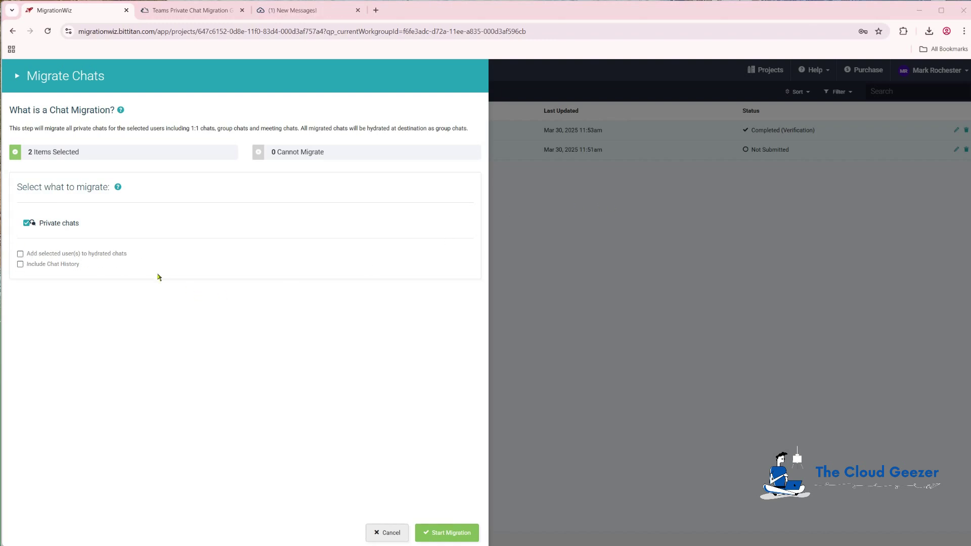
{"action": "left_click", "coordinate": [21, 255]}
{"action": "left_click", "coordinate": [20, 265]}
{"action": "left_click", "coordinate": [462, 534]}
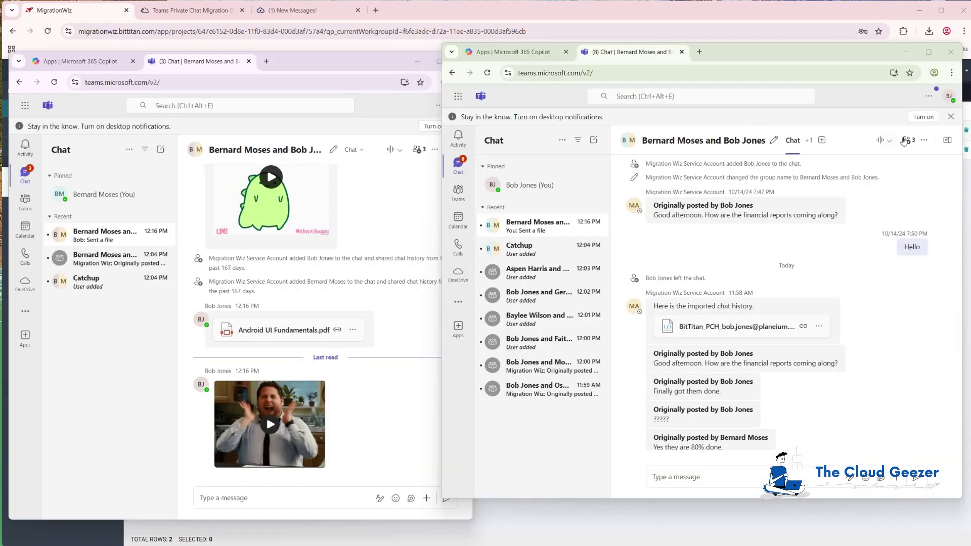
In the second user's Teams window, check the signed-in account and read through the migrated group chat with the first user
{"action": "left_click", "coordinate": [950, 97]}
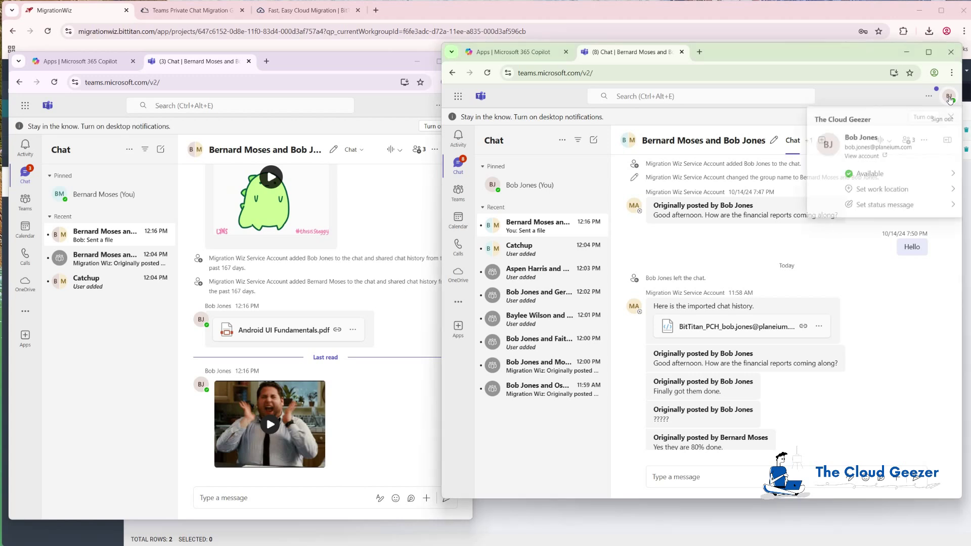
{"action": "key", "text": "Escape"}
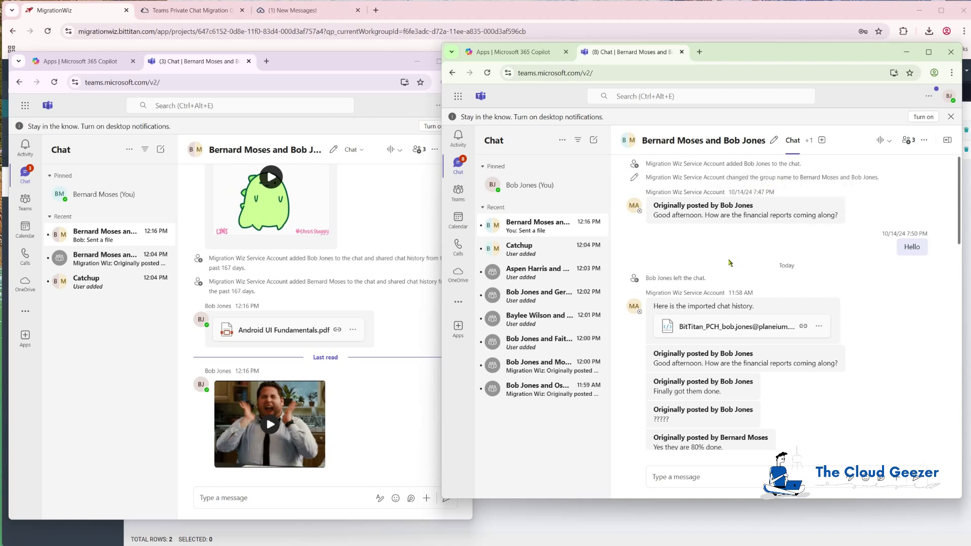
{"action": "scroll", "coordinate": [864, 250], "scroll_direction": "down", "scroll_amount": 2}
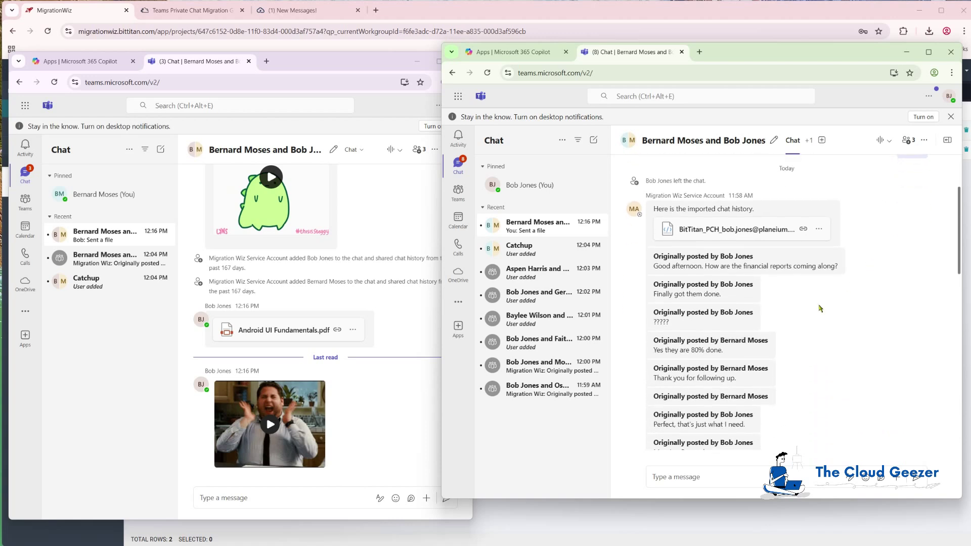
{"action": "scroll", "coordinate": [798, 332], "scroll_direction": "down", "scroll_amount": 10}
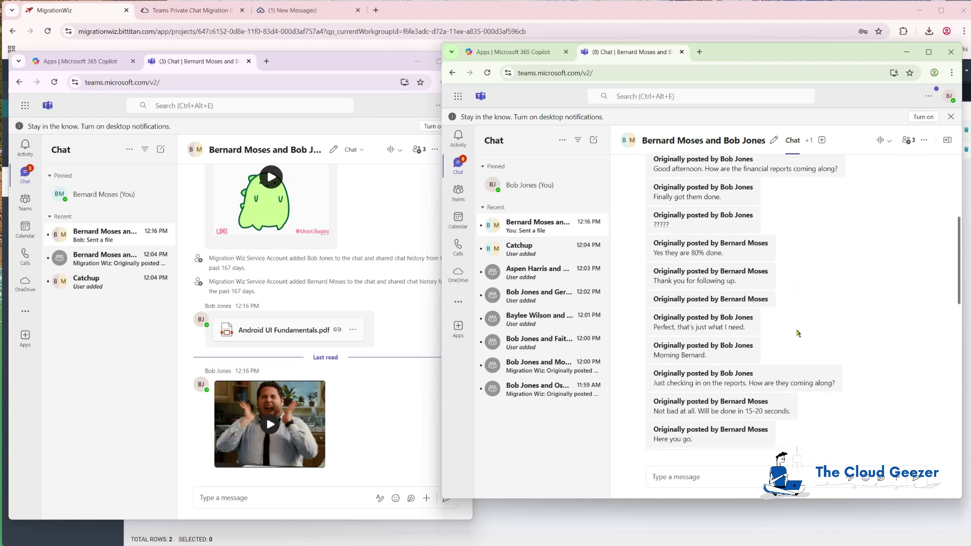
{"action": "scroll", "coordinate": [831, 333], "scroll_direction": "down", "scroll_amount": 6}
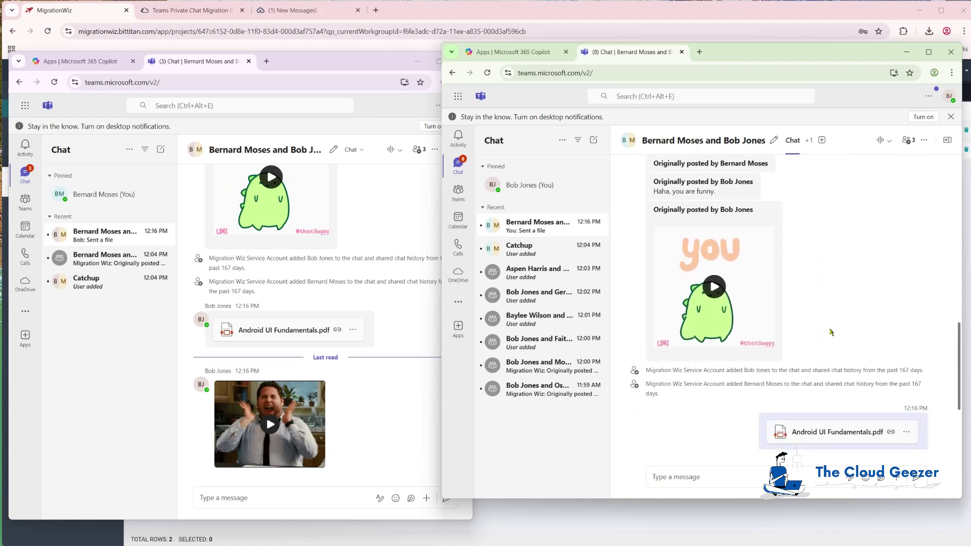
{"action": "scroll", "coordinate": [764, 329], "scroll_direction": "down", "scroll_amount": 1}
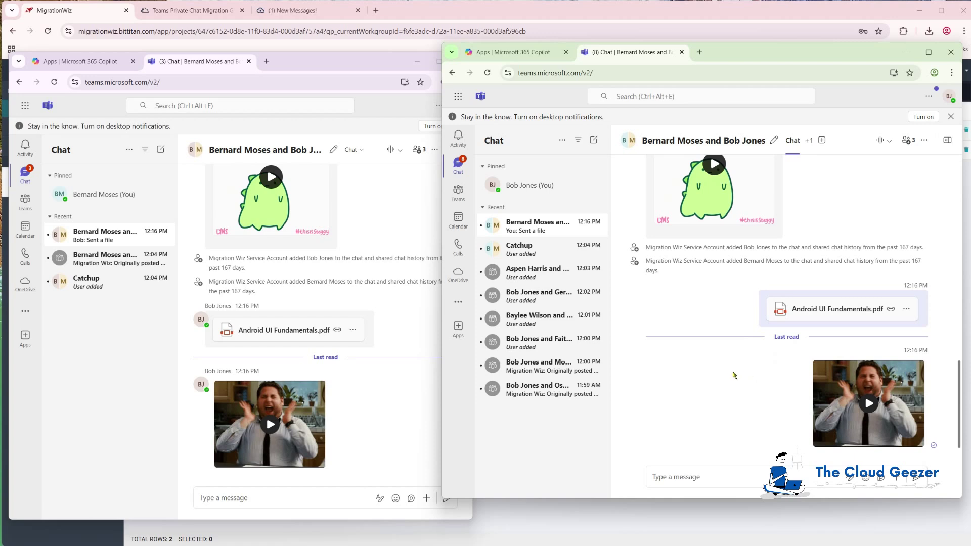
{"action": "scroll", "coordinate": [688, 360], "scroll_direction": "up", "scroll_amount": 5}
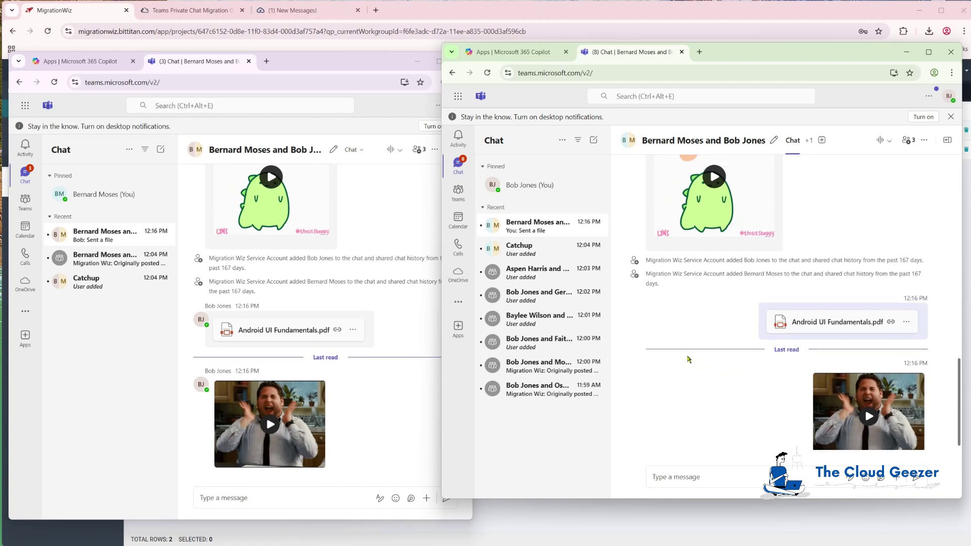
{"action": "scroll", "coordinate": [688, 360], "scroll_direction": "up", "scroll_amount": 3}
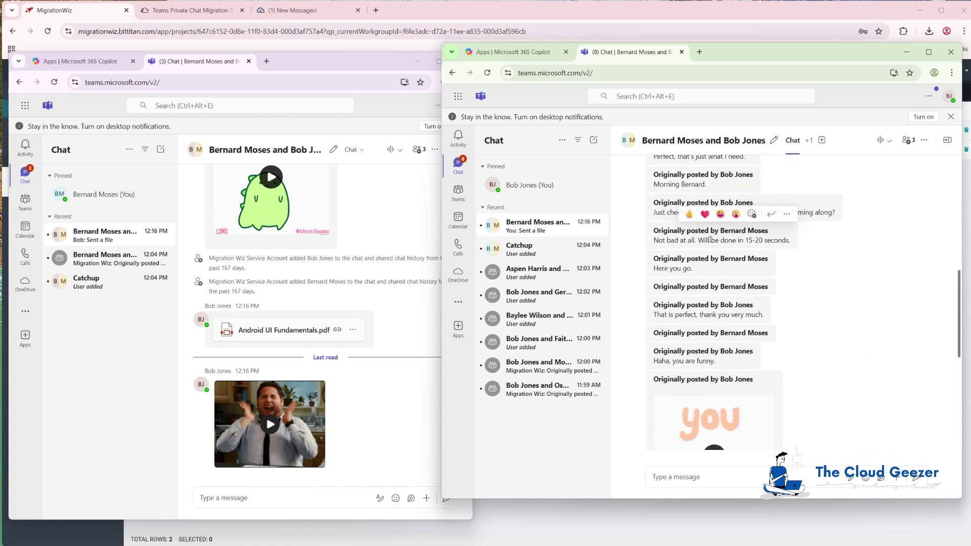
{"action": "scroll", "coordinate": [710, 242], "scroll_direction": "down", "scroll_amount": 5}
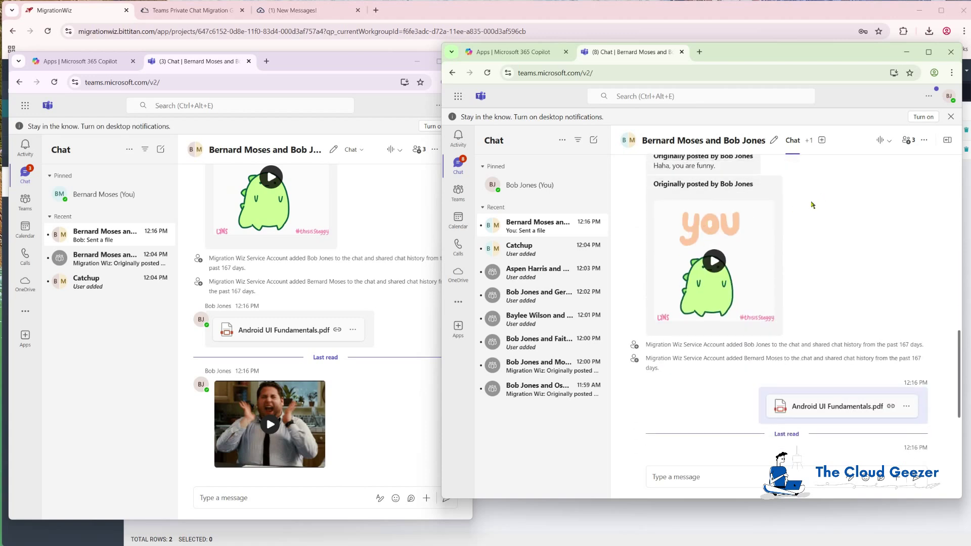
Open the migrated chat imported at 12:00 PM, view its attached HTML chat history file, and close the file
{"action": "left_click", "coordinate": [539, 365]}
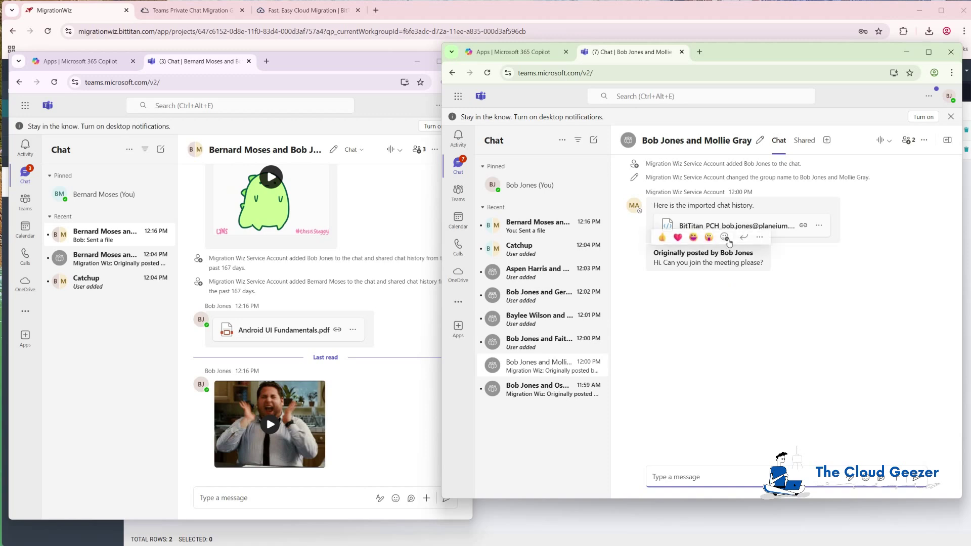
{"action": "left_click", "coordinate": [712, 228]}
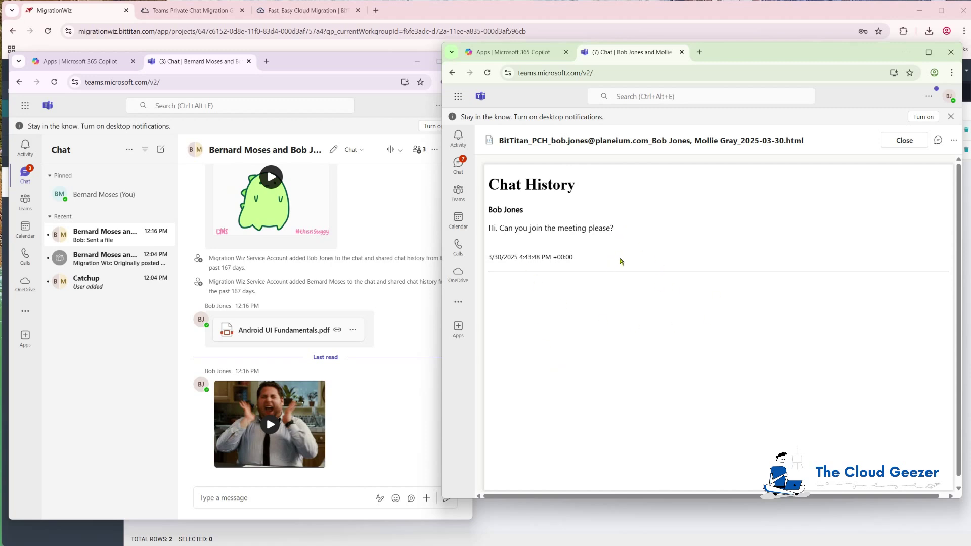
{"action": "left_click", "coordinate": [903, 141]}
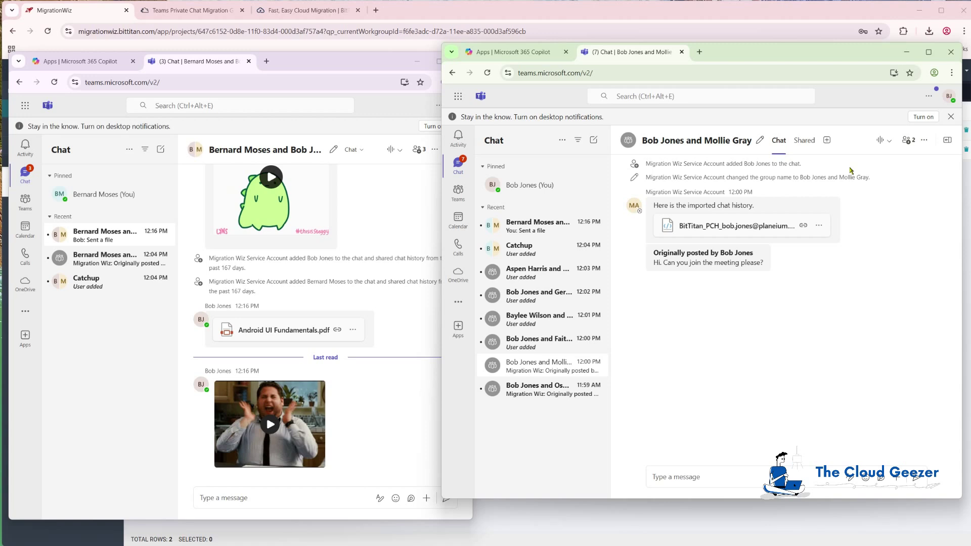
Send the message Hello in the migrated group chat shared by the two users
{"action": "left_click", "coordinate": [521, 226]}
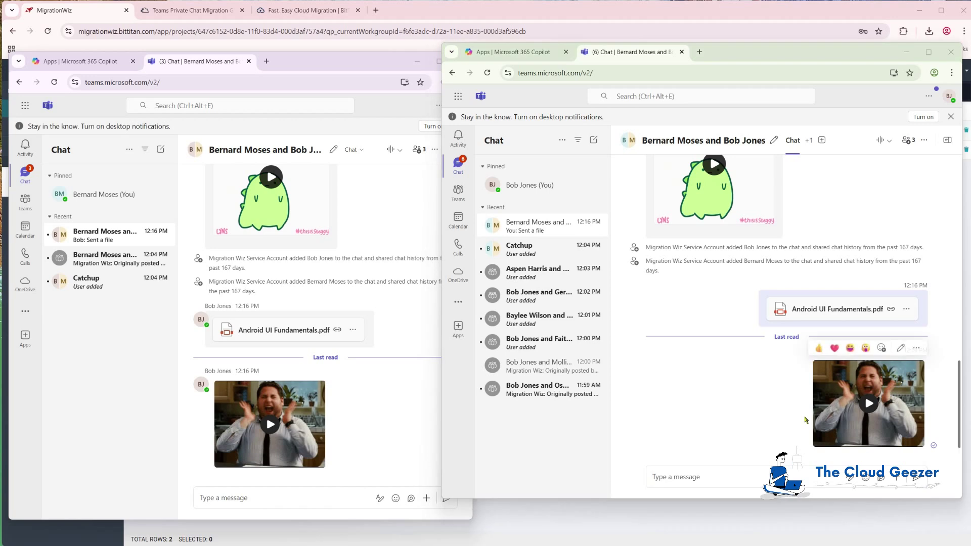
{"action": "left_click", "coordinate": [703, 477]}
{"action": "type", "text": "Hello"}
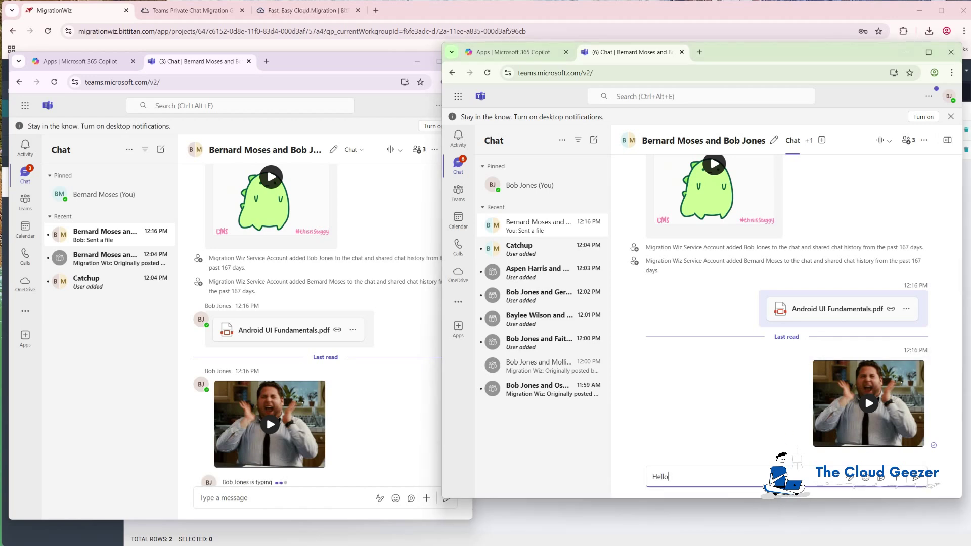
{"action": "key", "text": "Return"}
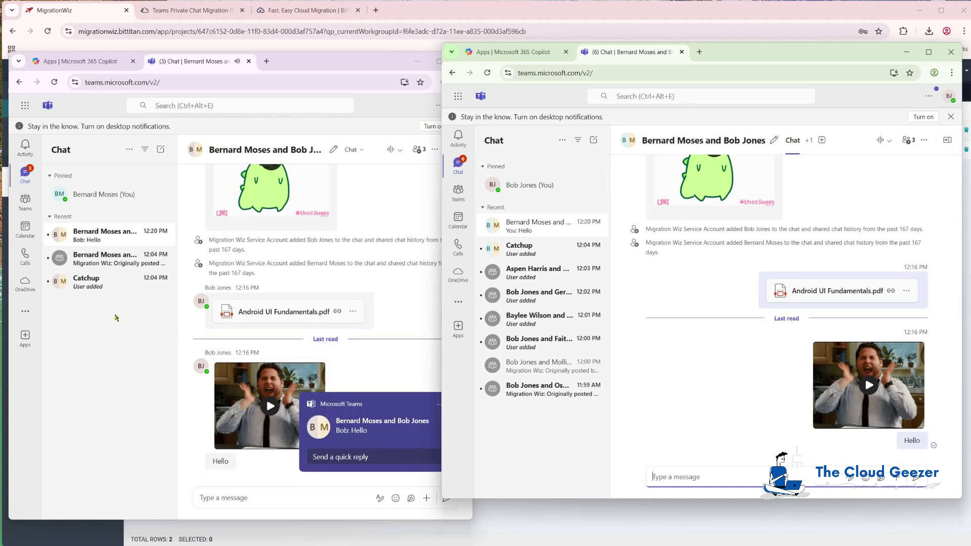
In the first user's Teams window, check the received message and the signed-in account, and close the account details
{"action": "left_click", "coordinate": [427, 133]}
{"action": "left_click", "coordinate": [459, 106]}
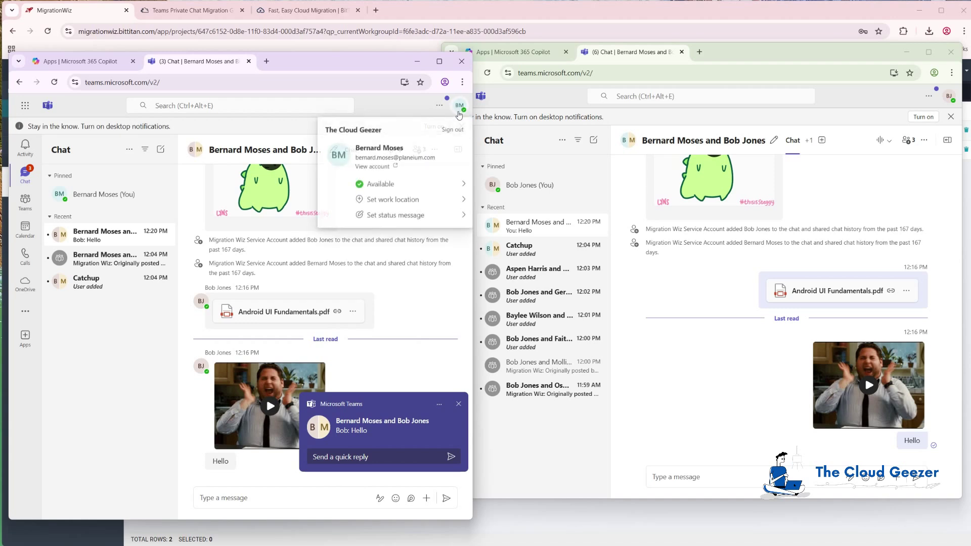
{"action": "key", "text": "Escape"}
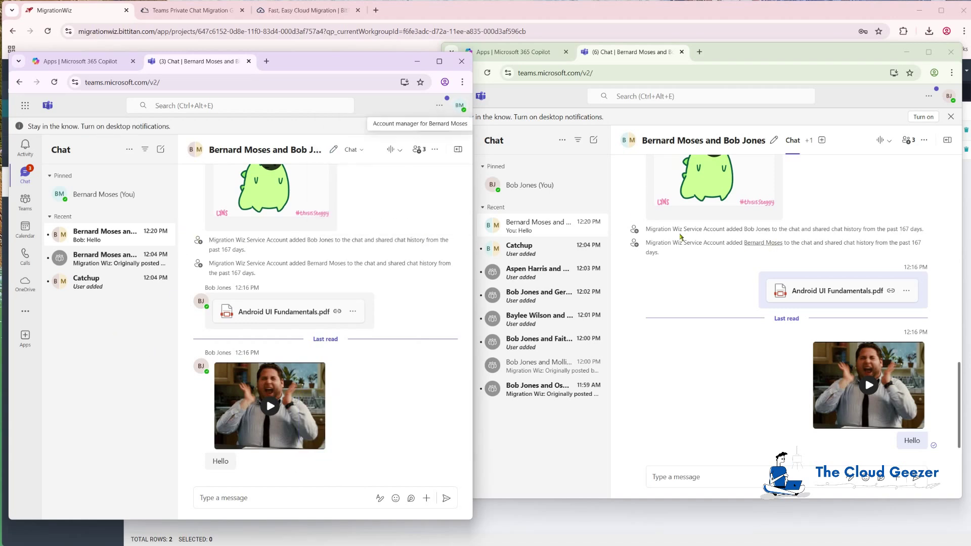
Send the reply "How's it going?" in the first user's Teams group chat and check it in the second user's Teams window
{"action": "mouse_move", "coordinate": [840, 331]}
{"action": "left_click", "coordinate": [252, 499]}
{"action": "type", "text": "How's it going?"}
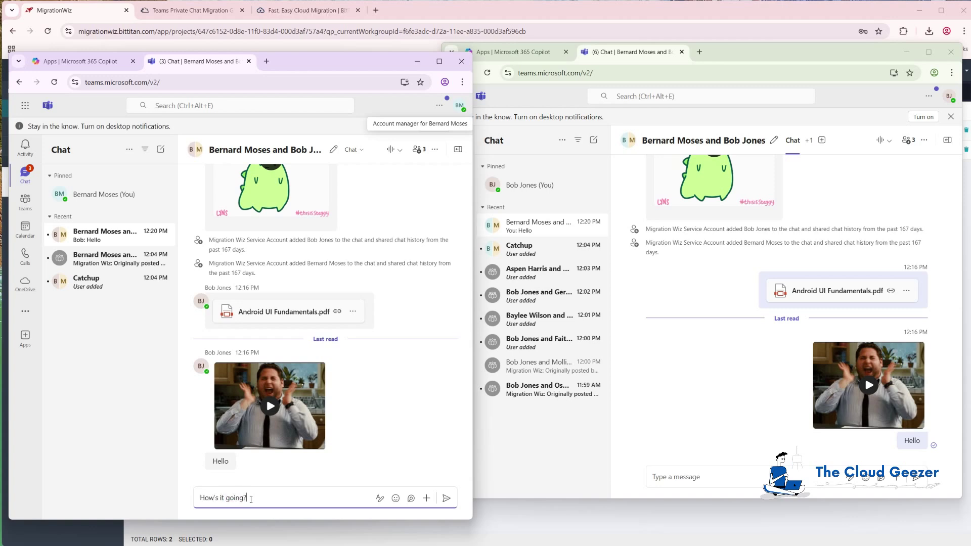
{"action": "key", "text": "Return"}
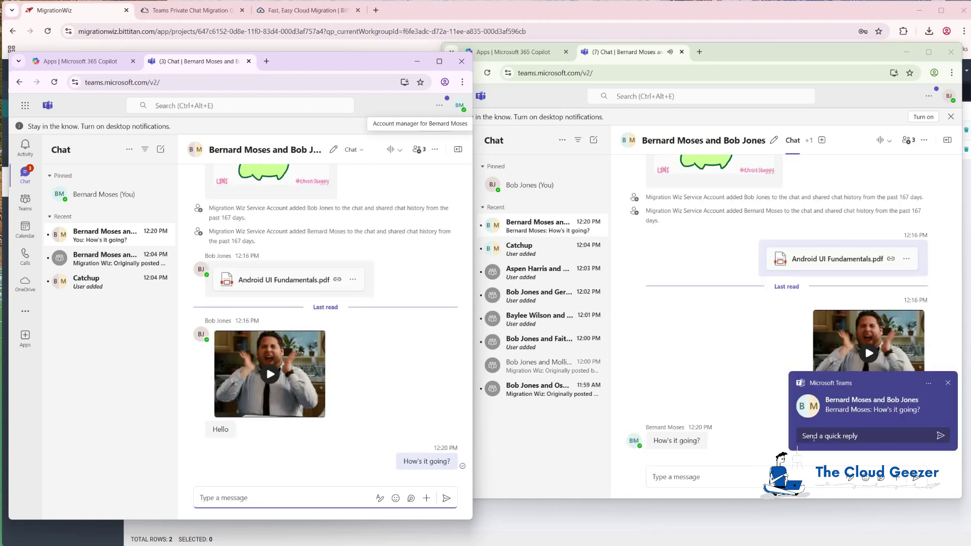
{"action": "left_click", "coordinate": [753, 377]}
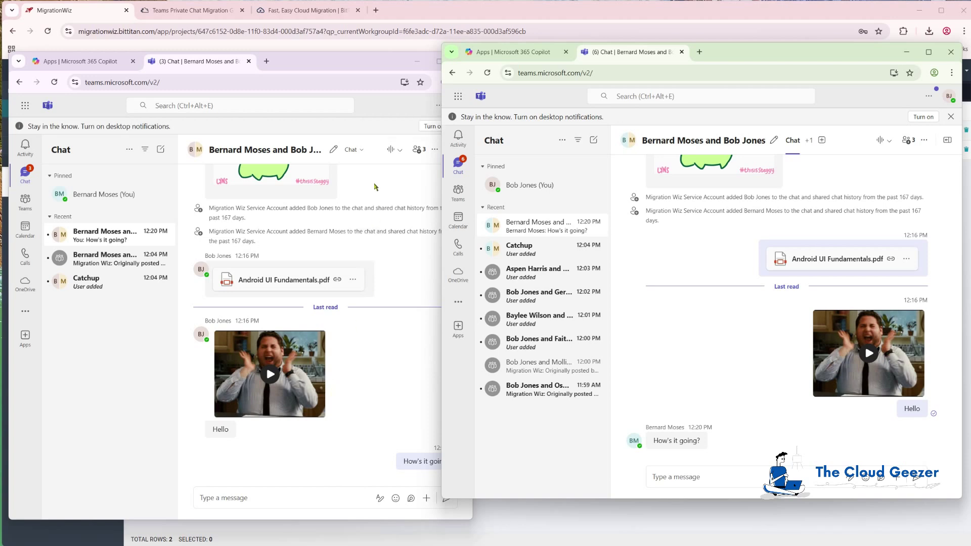
In the first user's Teams window, view the shared content of the migrated group chat
{"action": "left_click", "coordinate": [355, 149]}
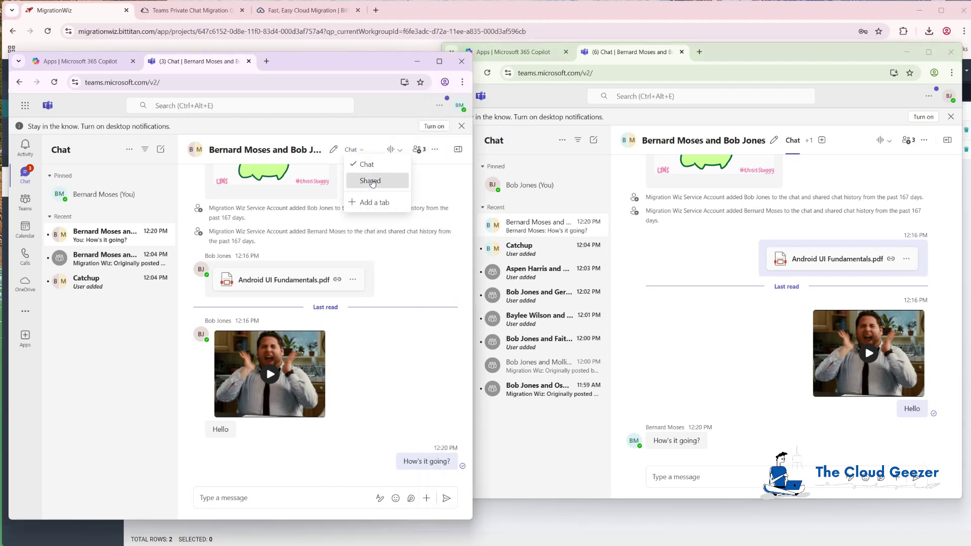
{"action": "left_click", "coordinate": [368, 181]}
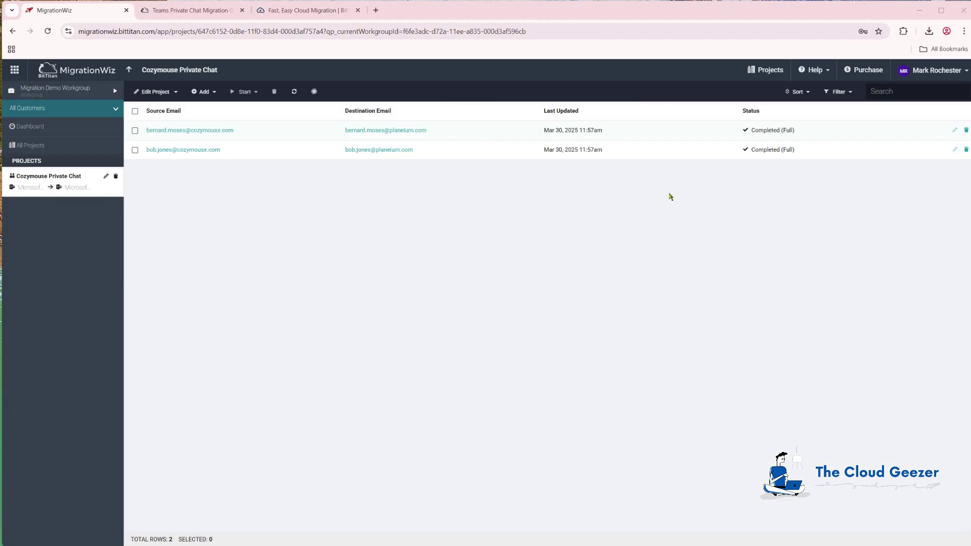
Switch to MigrationWiz, examine the first user's private chat migration summary, history and errors, and return to the project's user list
{"action": "left_click", "coordinate": [162, 133]}
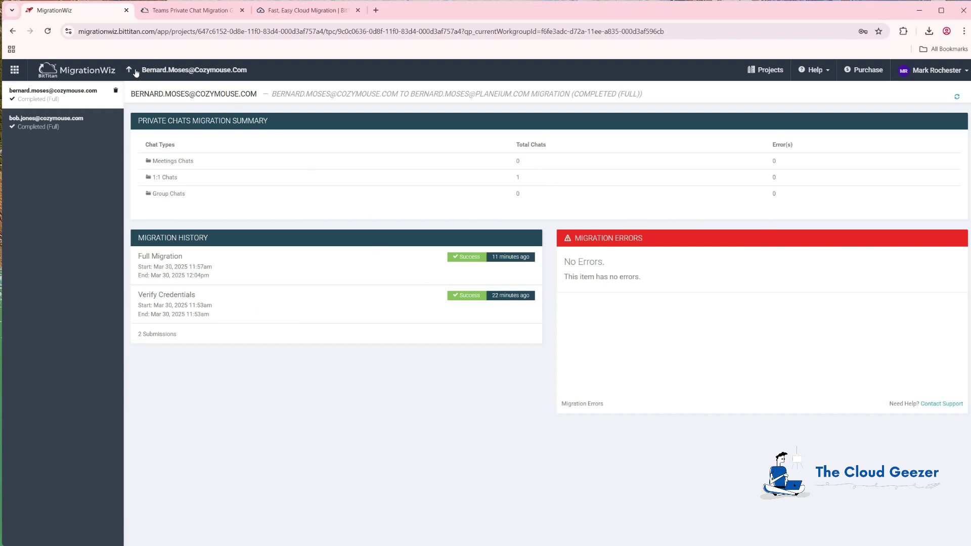
{"action": "left_click", "coordinate": [129, 70]}
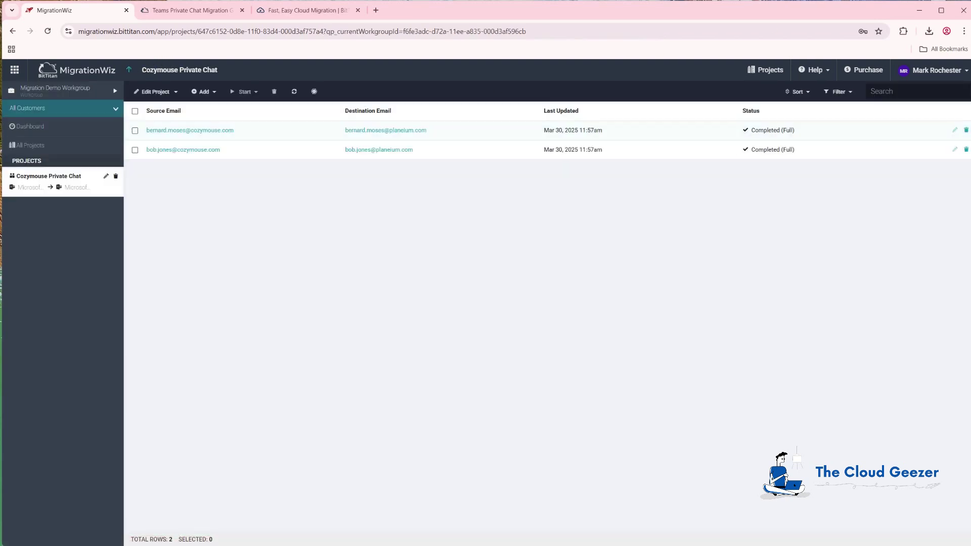